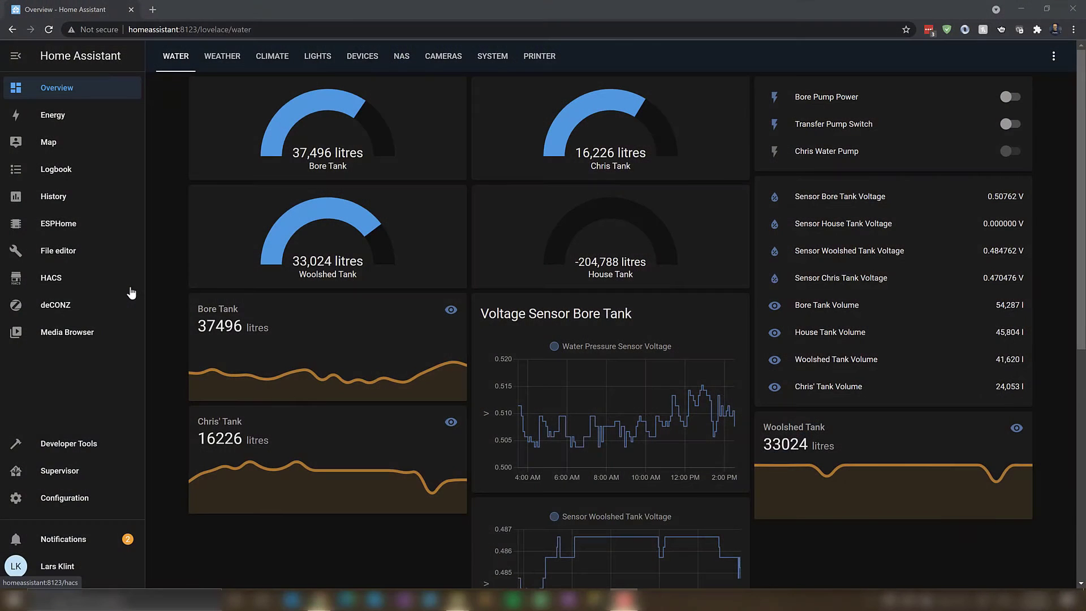
- Open Phoscon from the deCONZ add-on and add a new sensor using the Other vendor option
left_click(62, 310)
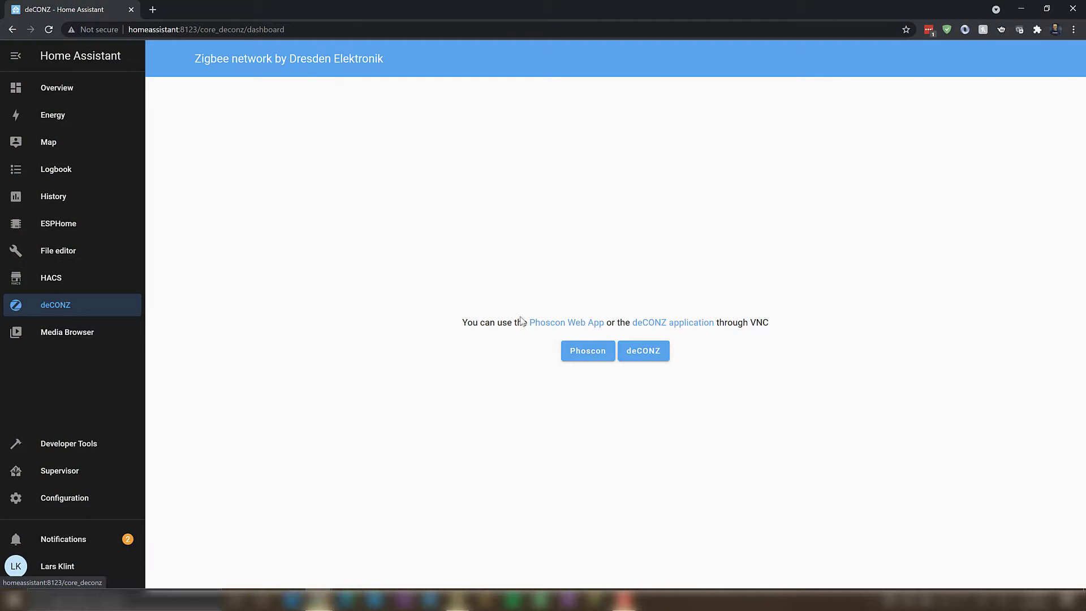
left_click(586, 345)
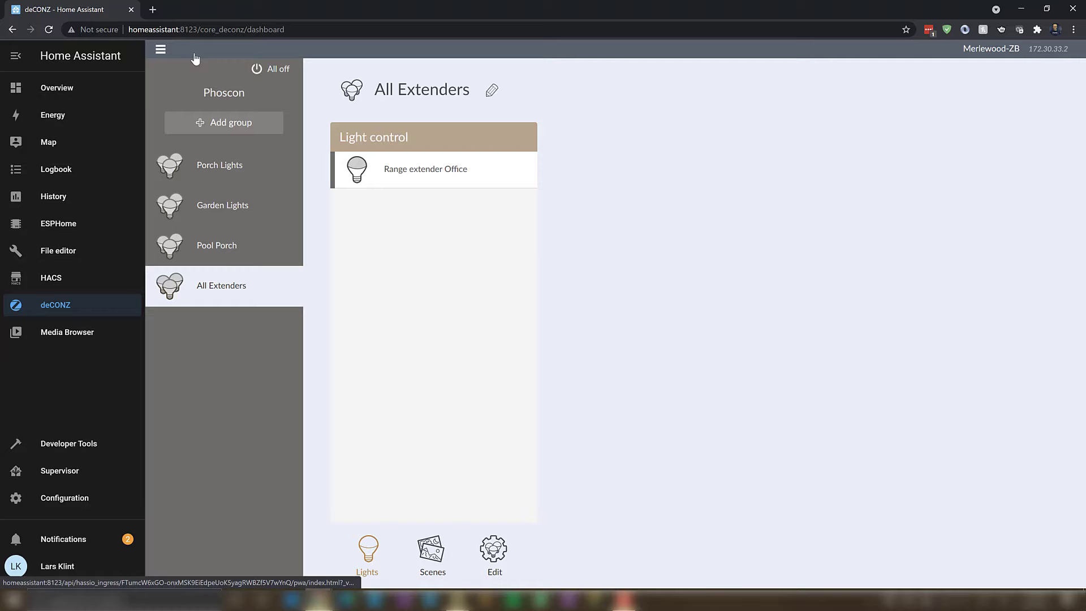
left_click(160, 52)
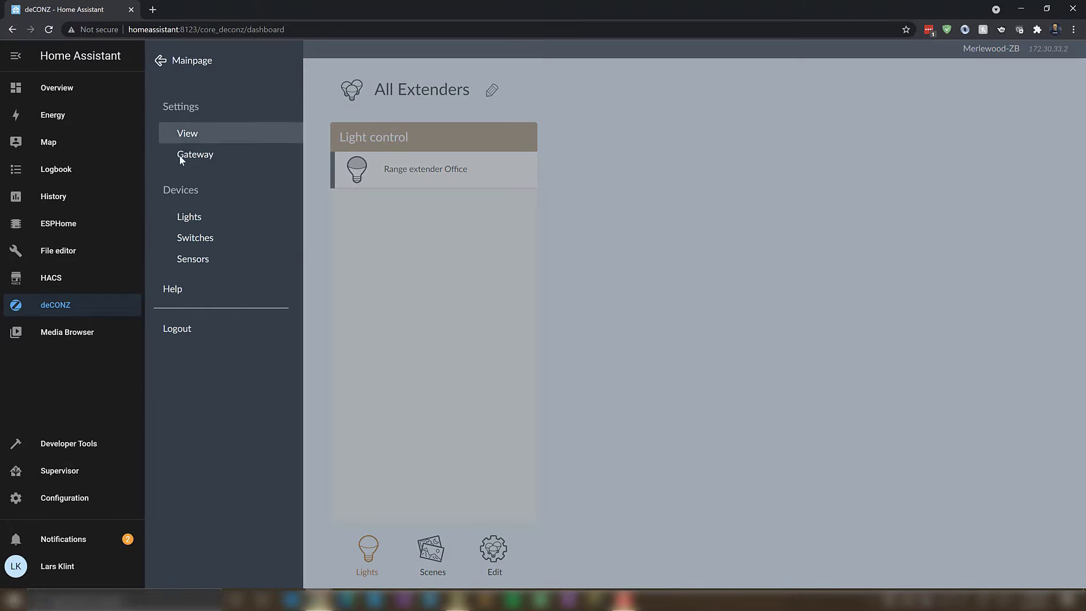
left_click(193, 259)
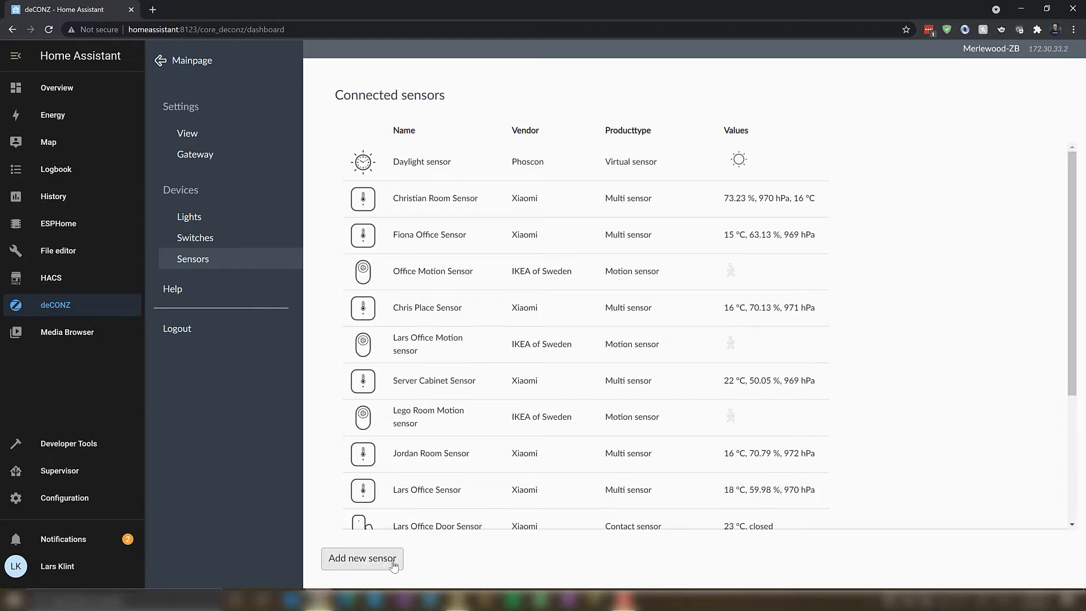
left_click(360, 561)
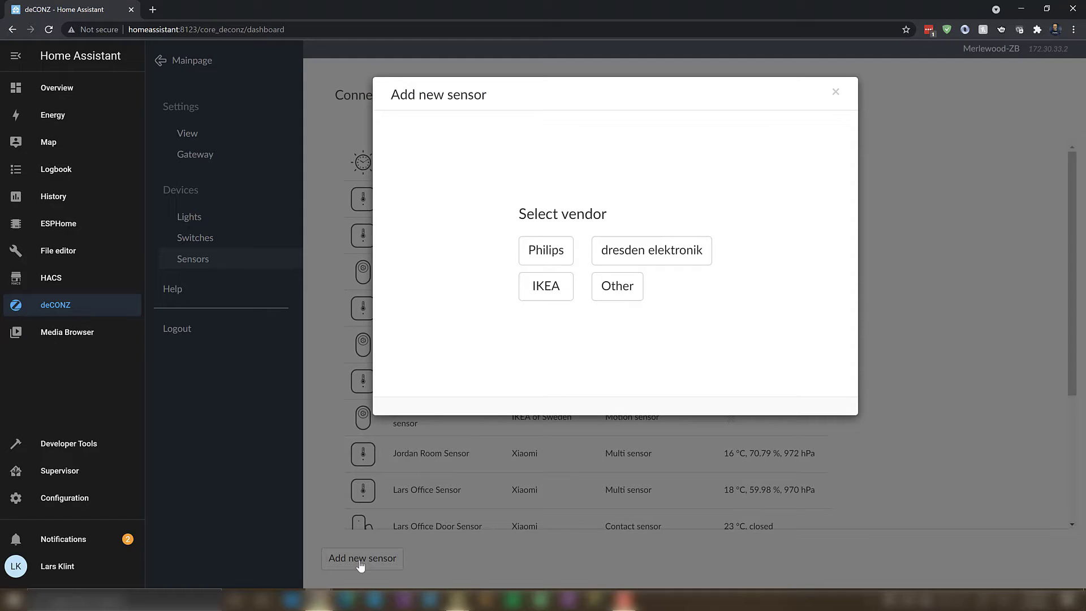
left_click(623, 295)
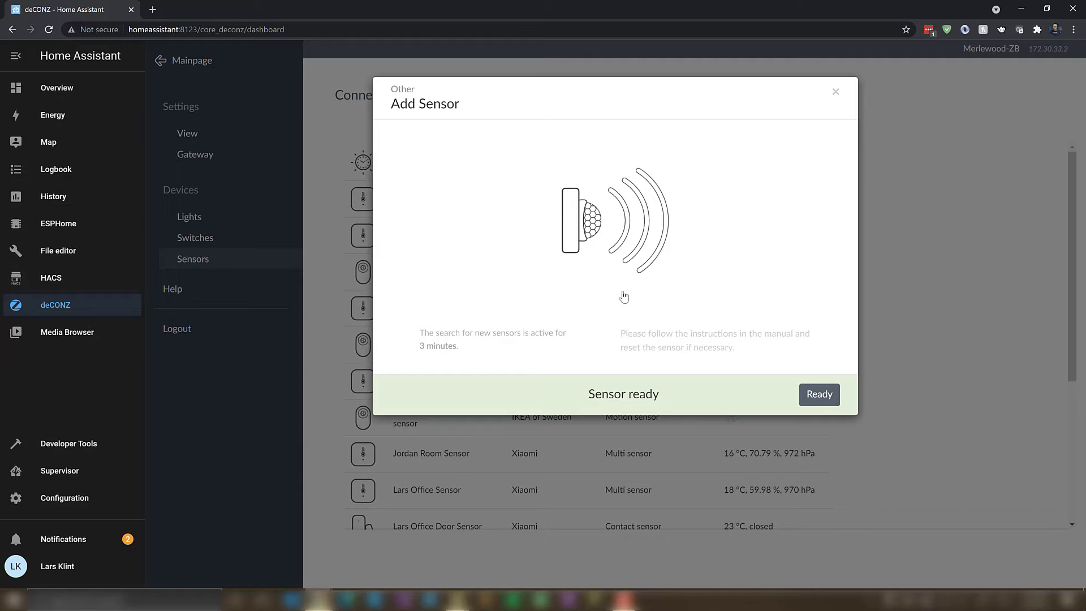
- Finish pairing, then rename the new Light Sensor to 'Farm Light Sensor' in Phoscon
left_click(821, 396)
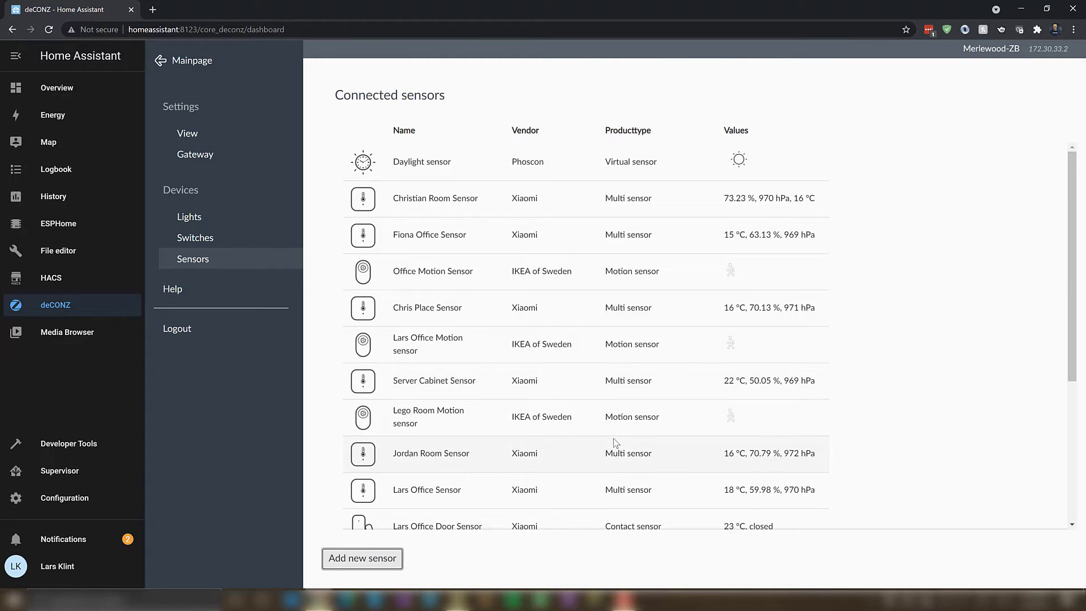
scroll(615, 443, "down", 5)
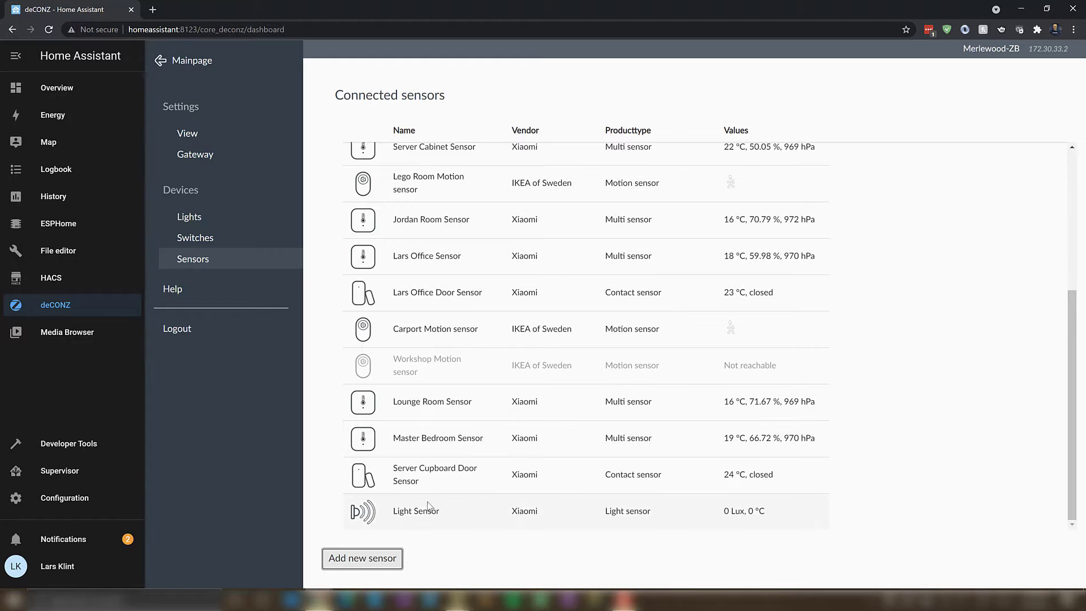
left_click(412, 513)
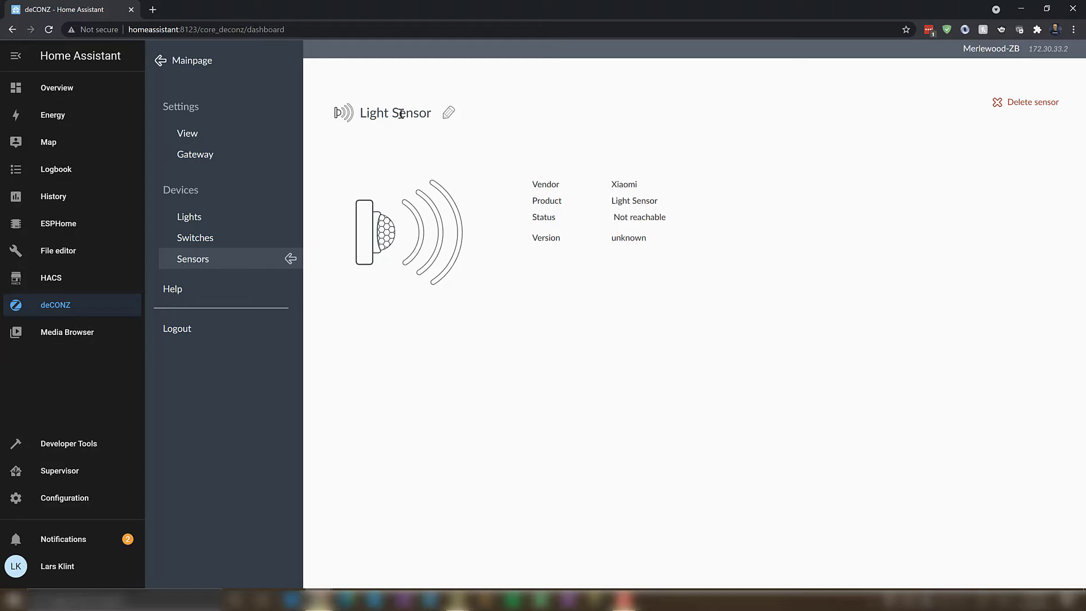
left_click(448, 112)
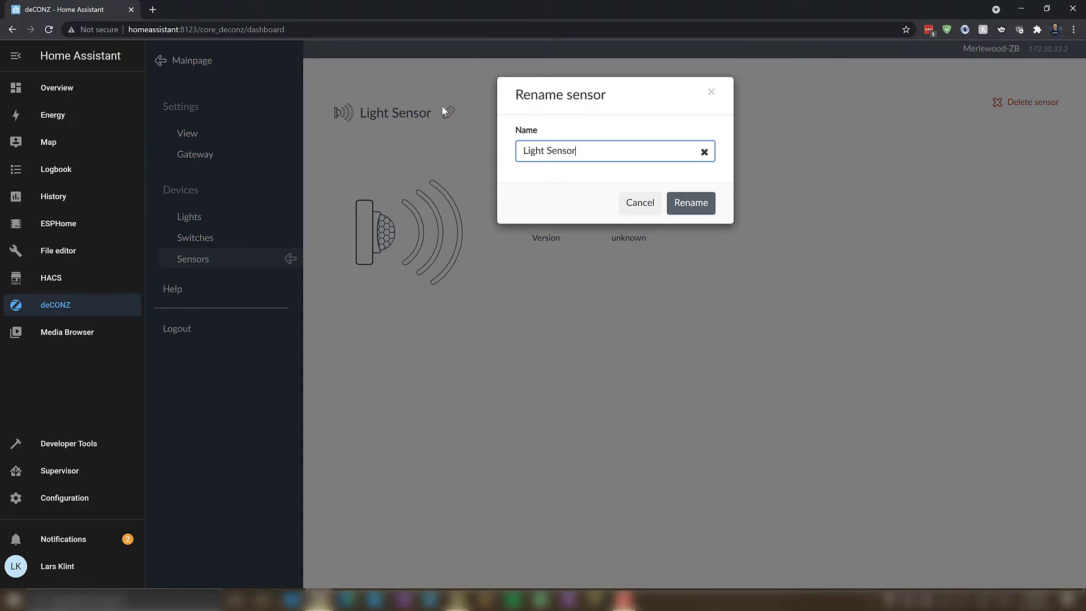
left_click(522, 152)
type("Farm")
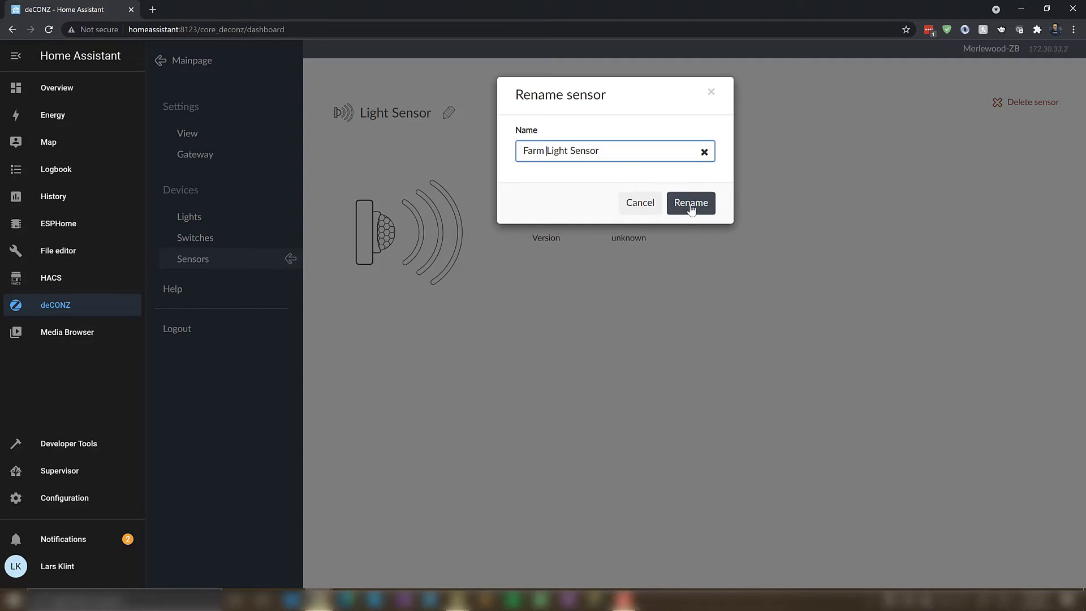
left_click(691, 208)
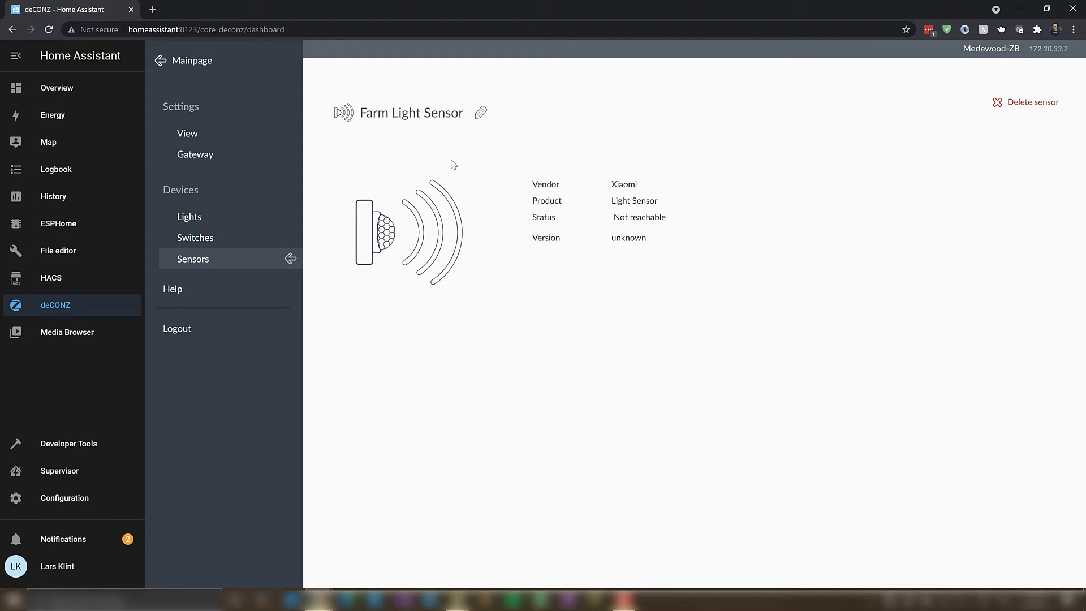
left_click(293, 257)
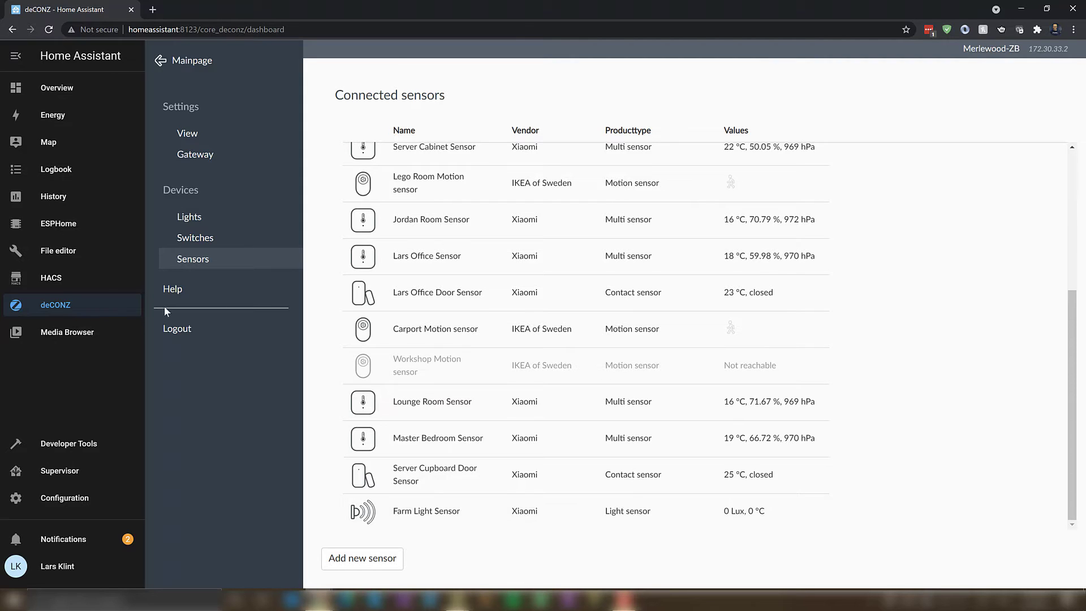
- Open deCONZ via VNC and drag the Farm Light Sensor node lower on the network map
left_click(57, 308)
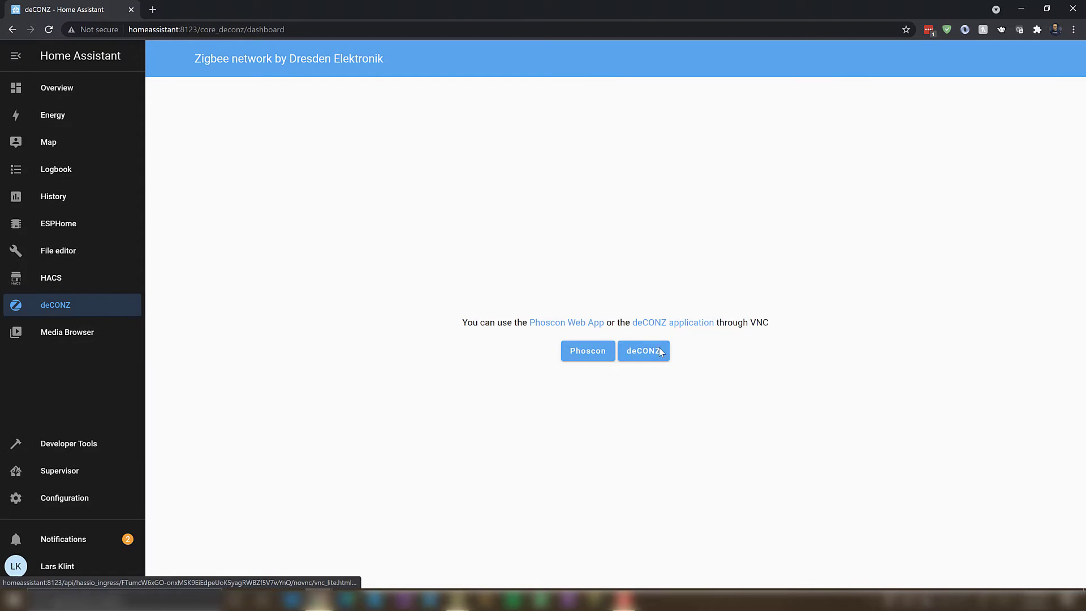
left_click(641, 352)
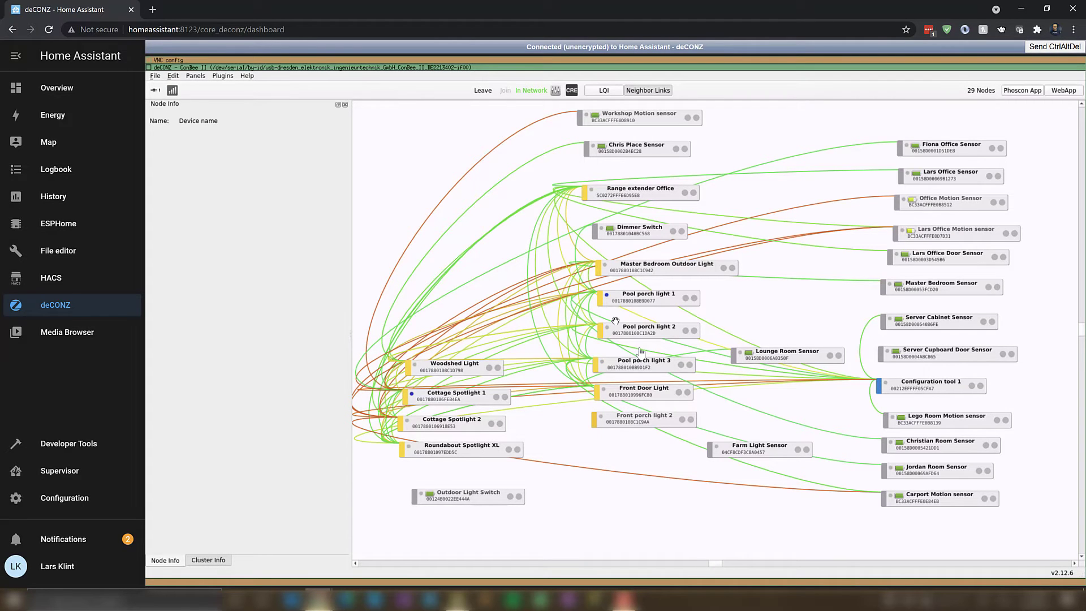
left_click(748, 453)
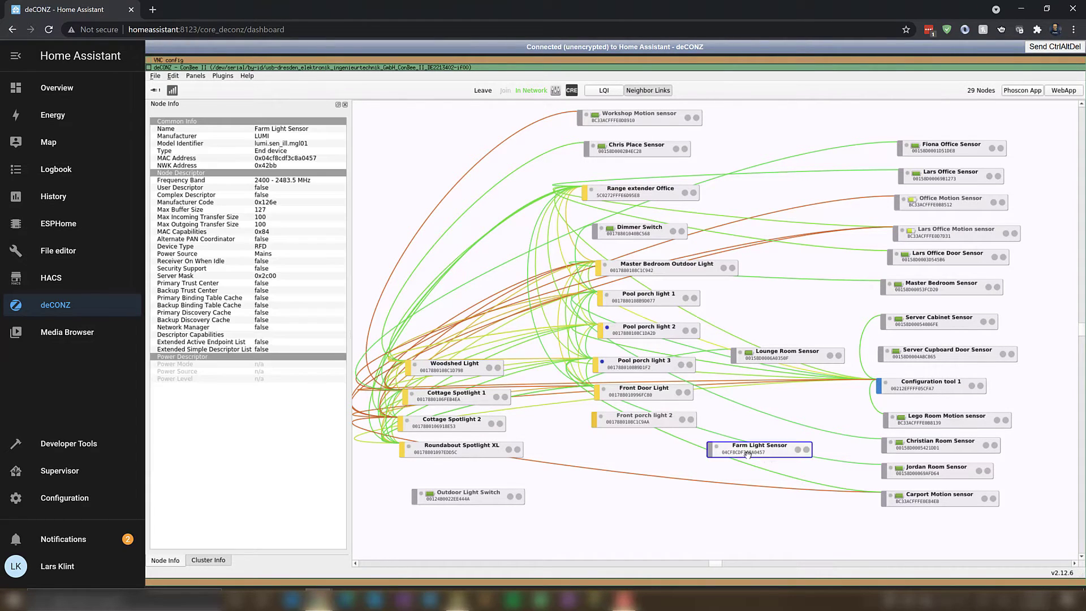
left_click_drag(747, 453, 650, 508)
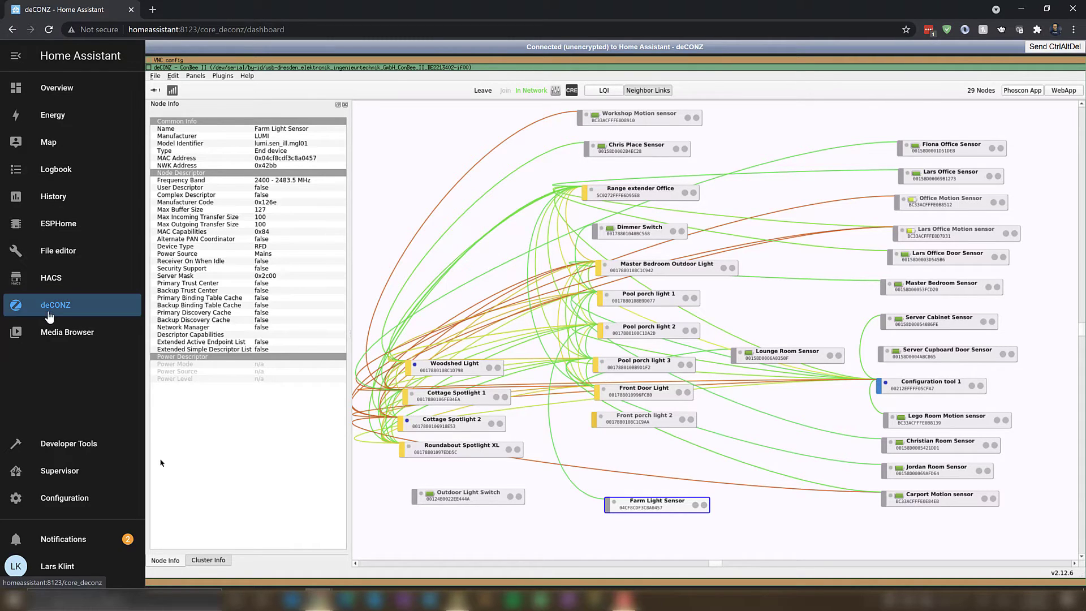
left_click(49, 315)
- Check the Farm Light Sensor's 1658 Lux reading in Phoscon's sensors list
left_click(586, 359)
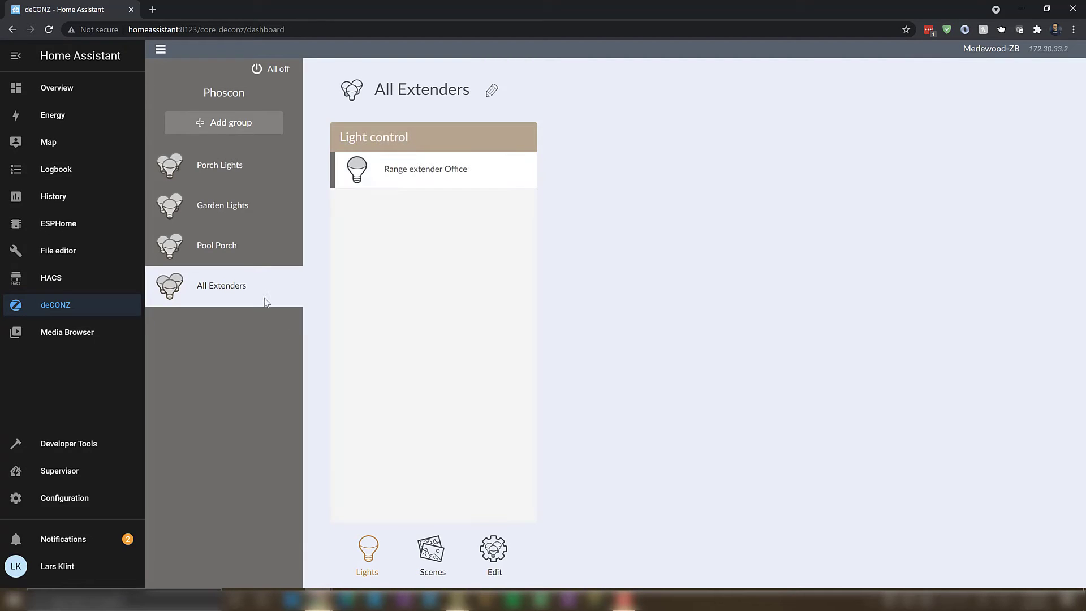
left_click(161, 49)
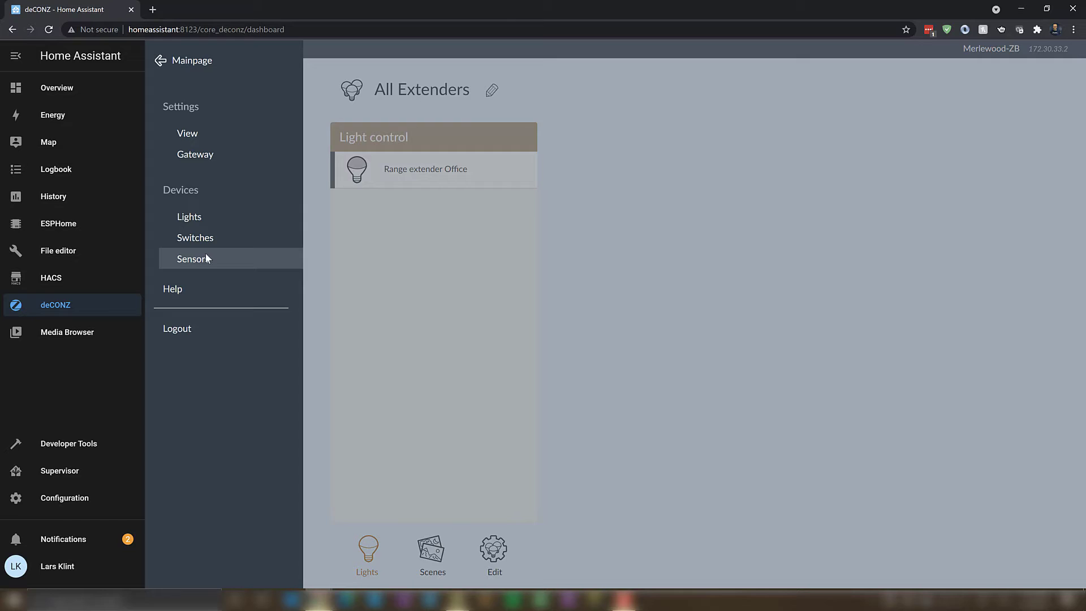
left_click(207, 255)
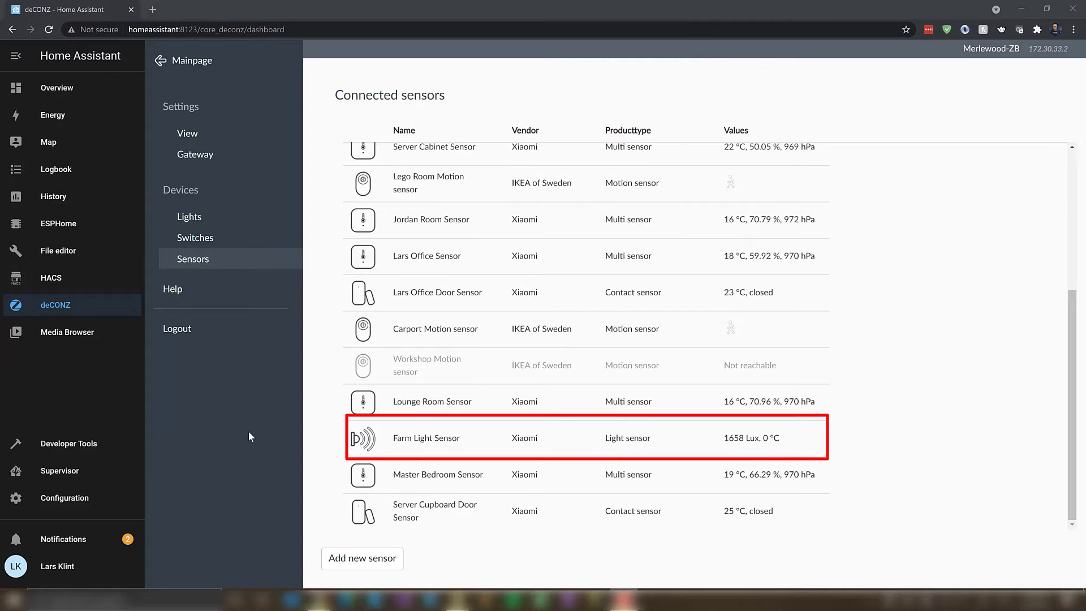
left_click(60, 499)
scroll(730, 395, "down", 8)
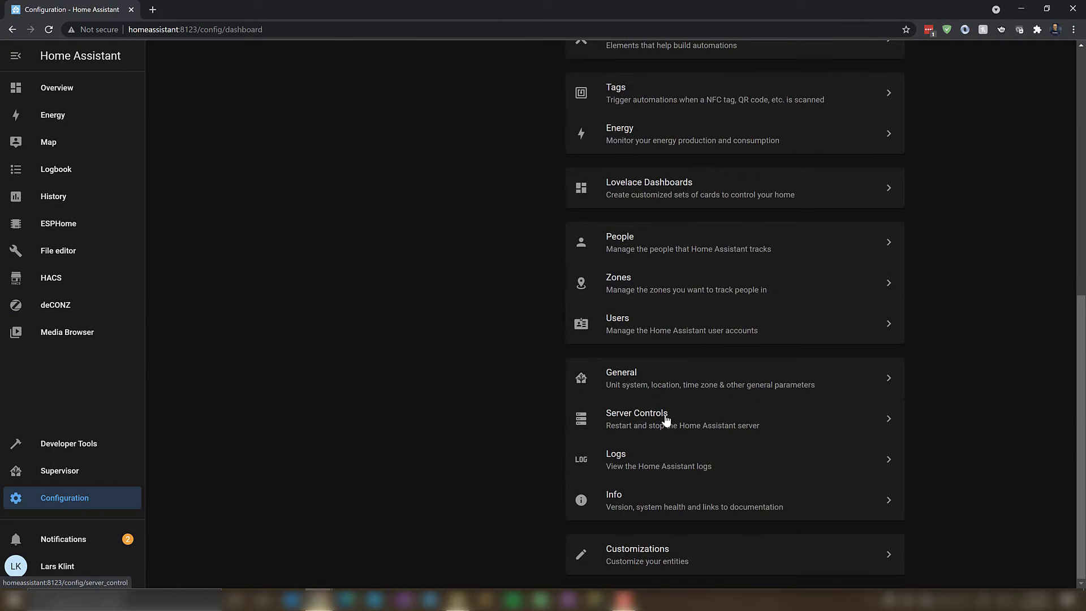
- Restart the Home Assistant server from Server Controls
left_click(594, 417)
left_click(588, 361)
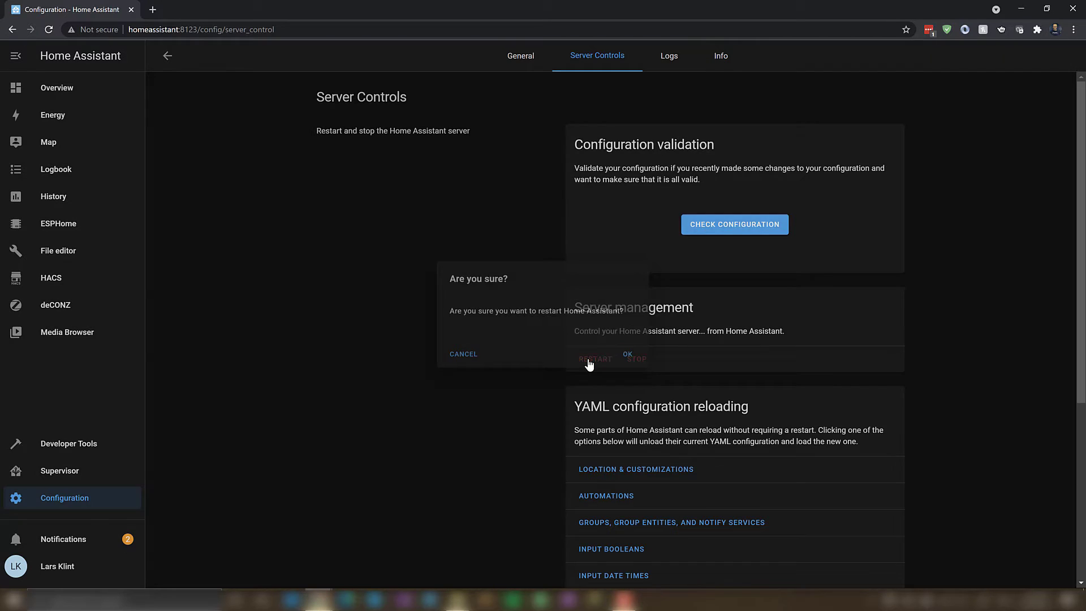
left_click(629, 356)
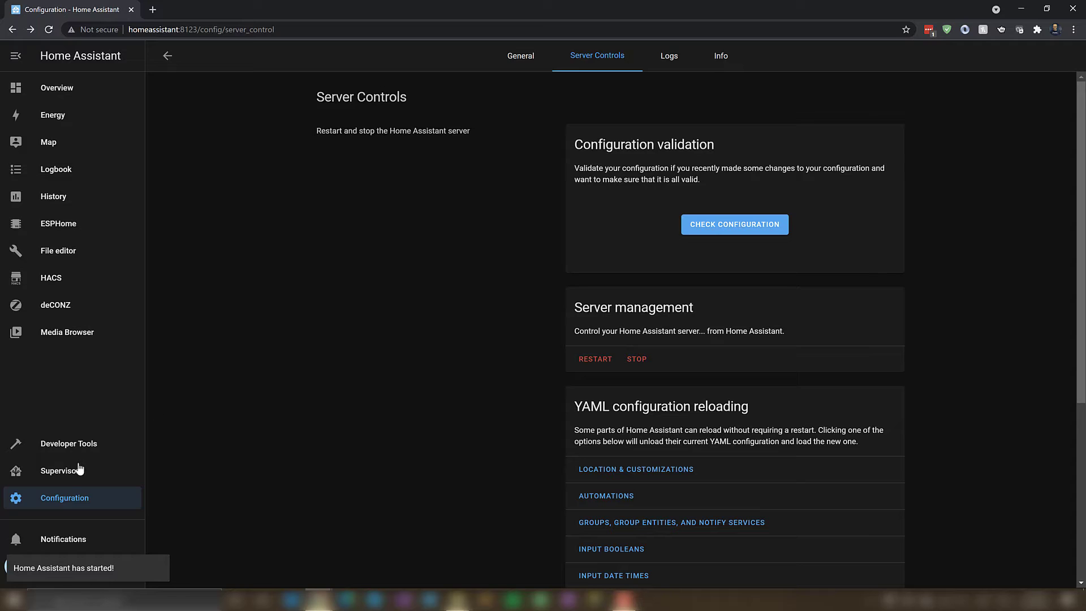
- Search devices for 'light' and verify Farm Light Sensor reads about 1,658.8 lx
left_click(59, 501)
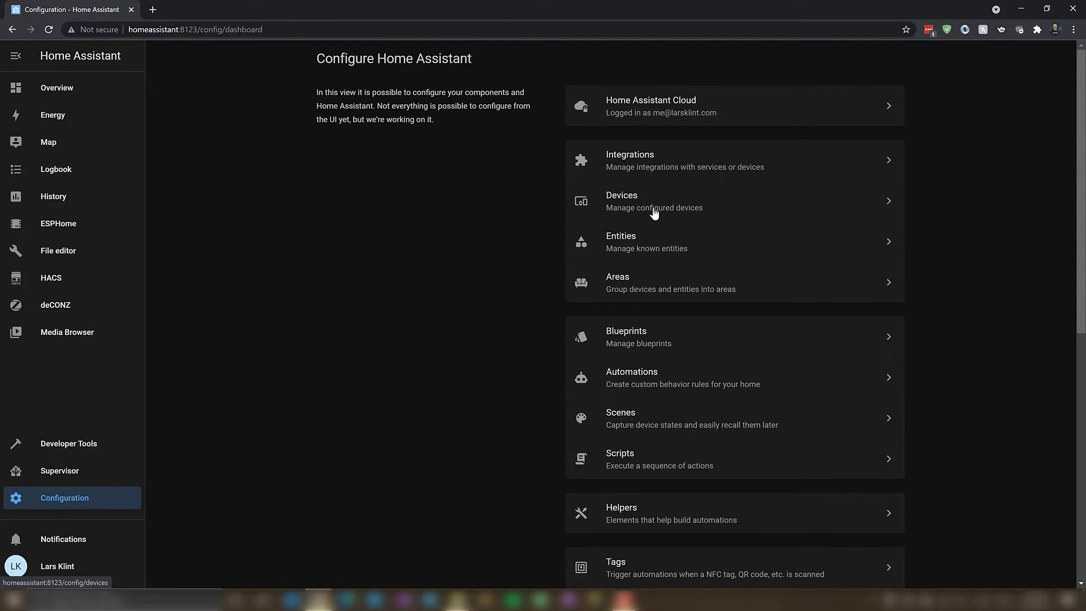
left_click(672, 204)
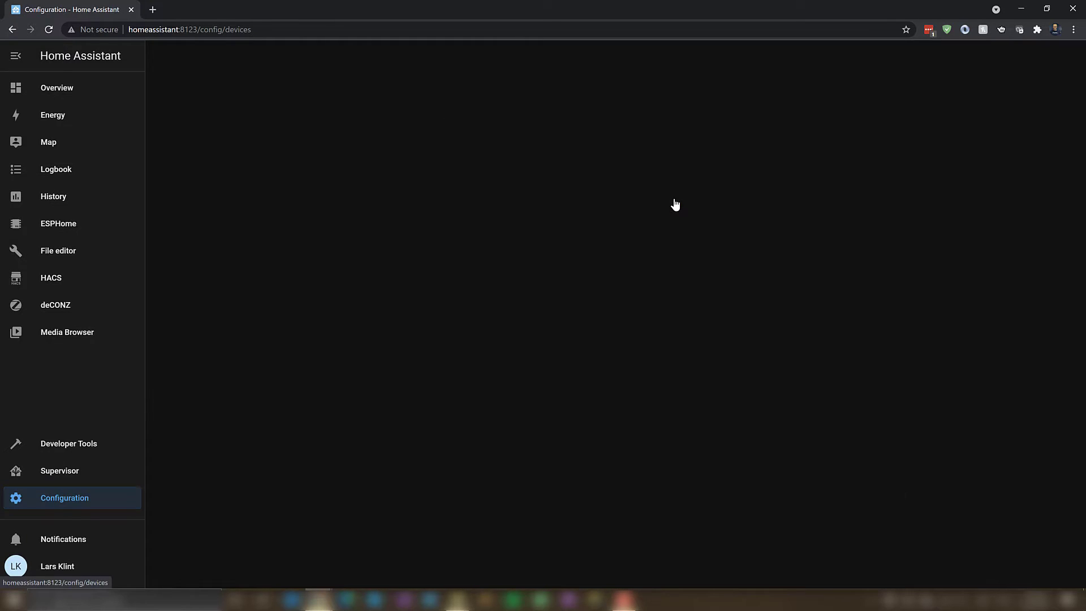
left_click(259, 86)
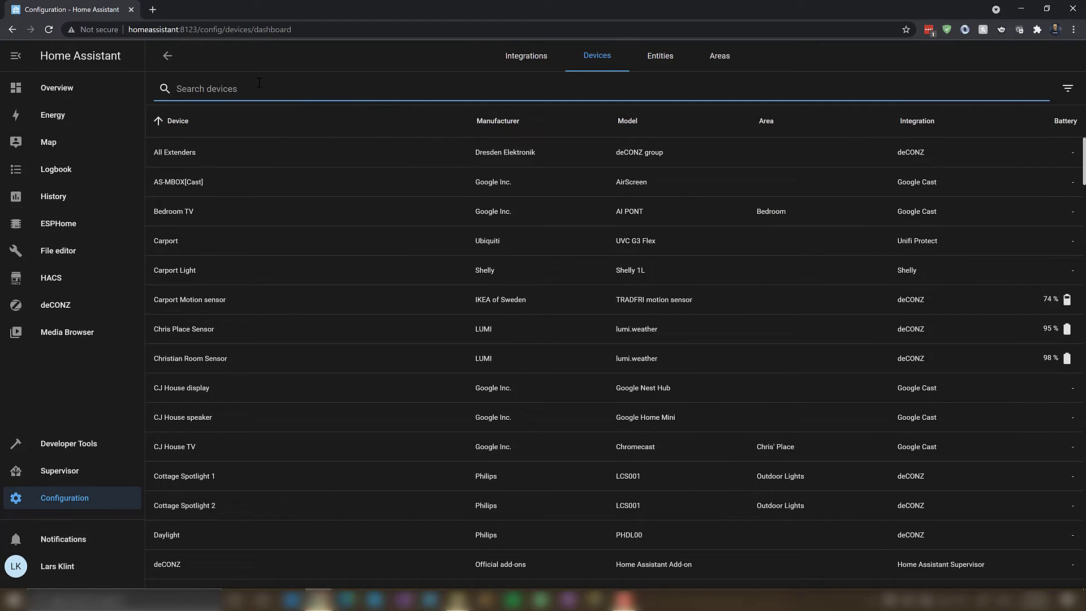
type("light")
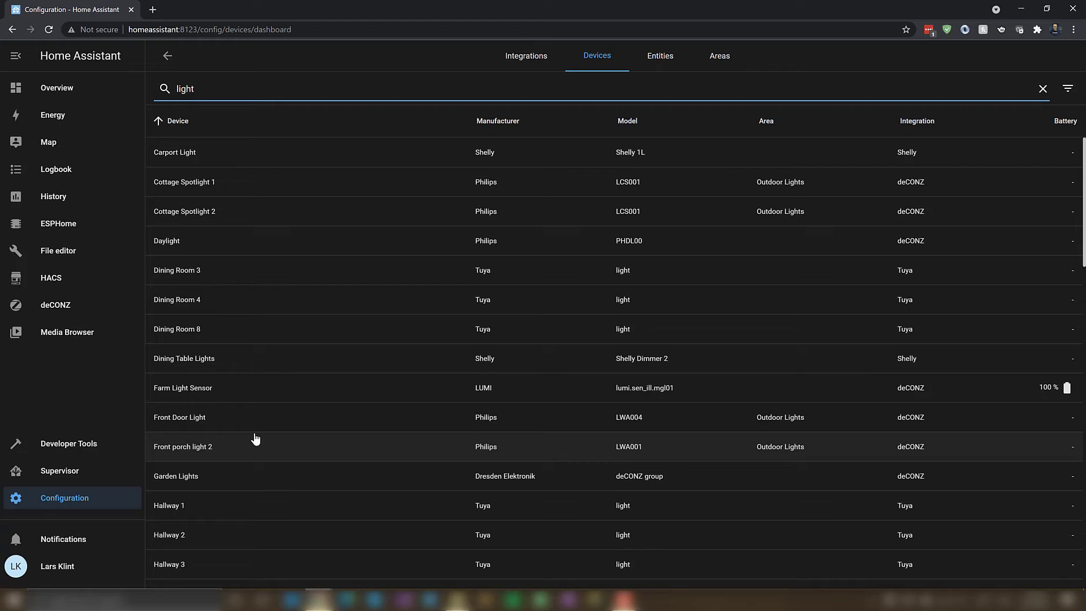
left_click(247, 388)
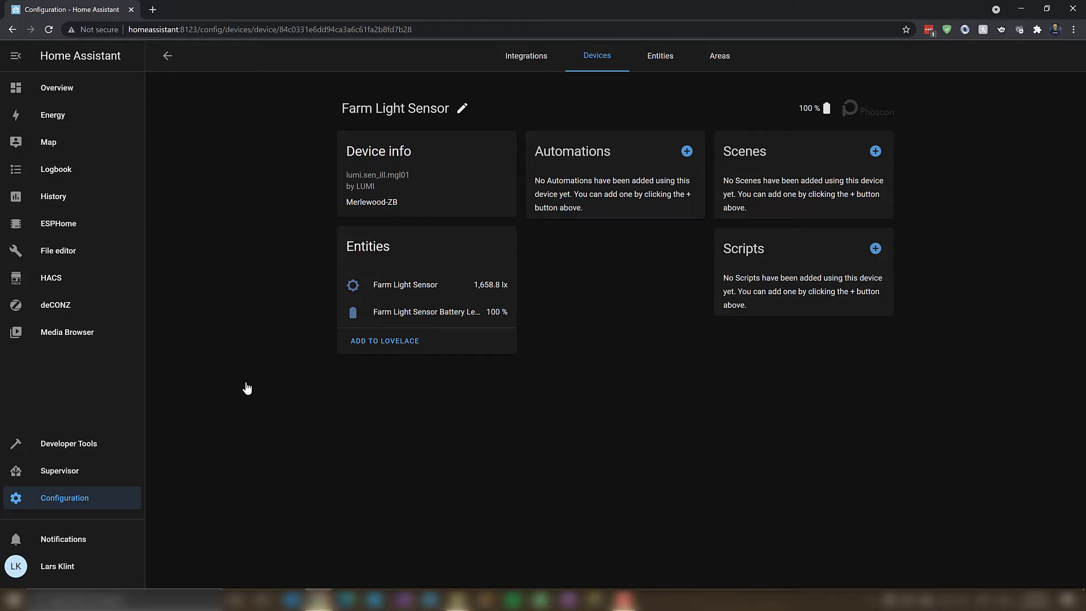
left_click(167, 57)
left_click(167, 57)
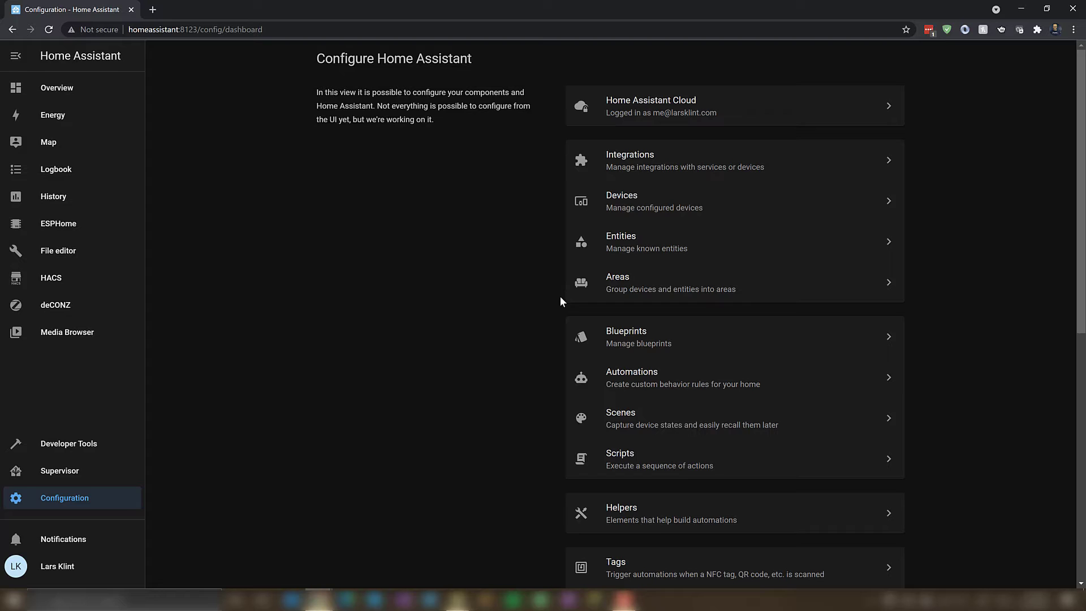
- Create an empty automation and name it 'Turn on outside lights at low light'
left_click(647, 380)
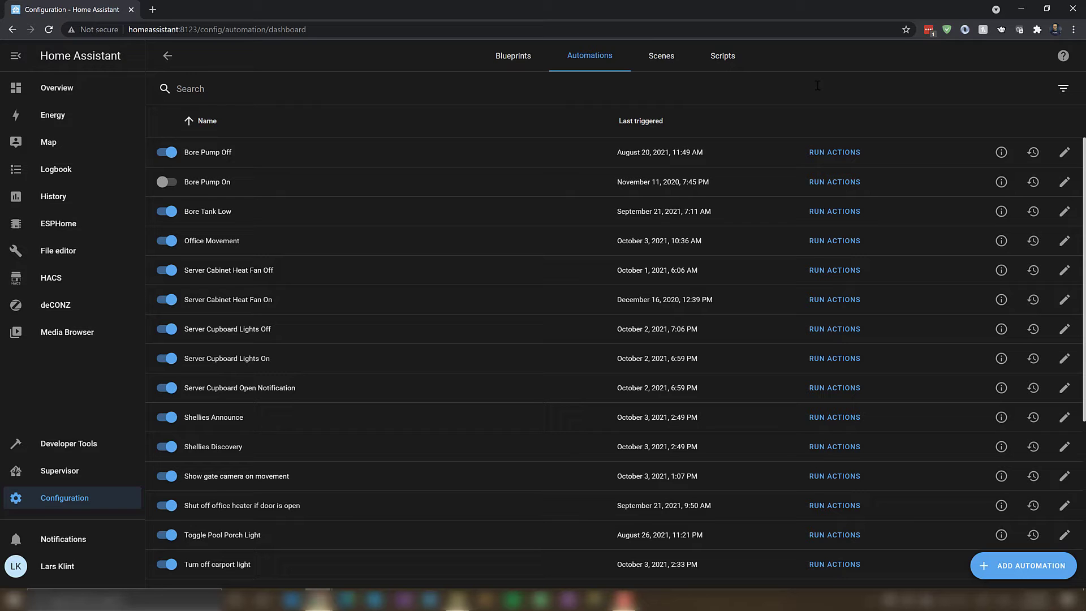
scroll(519, 383, "down", 5)
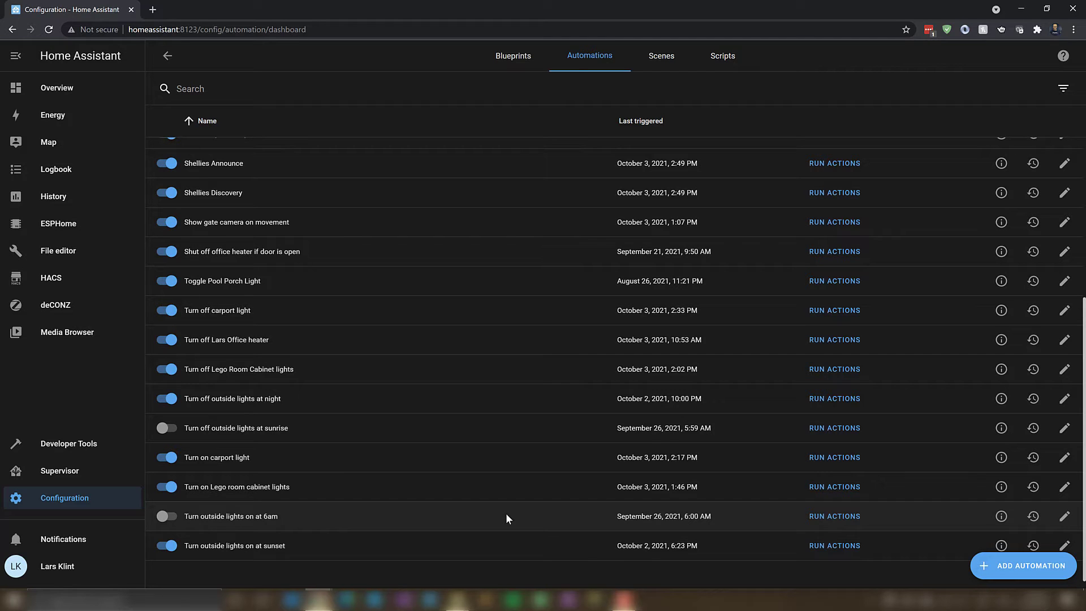
left_click(1007, 568)
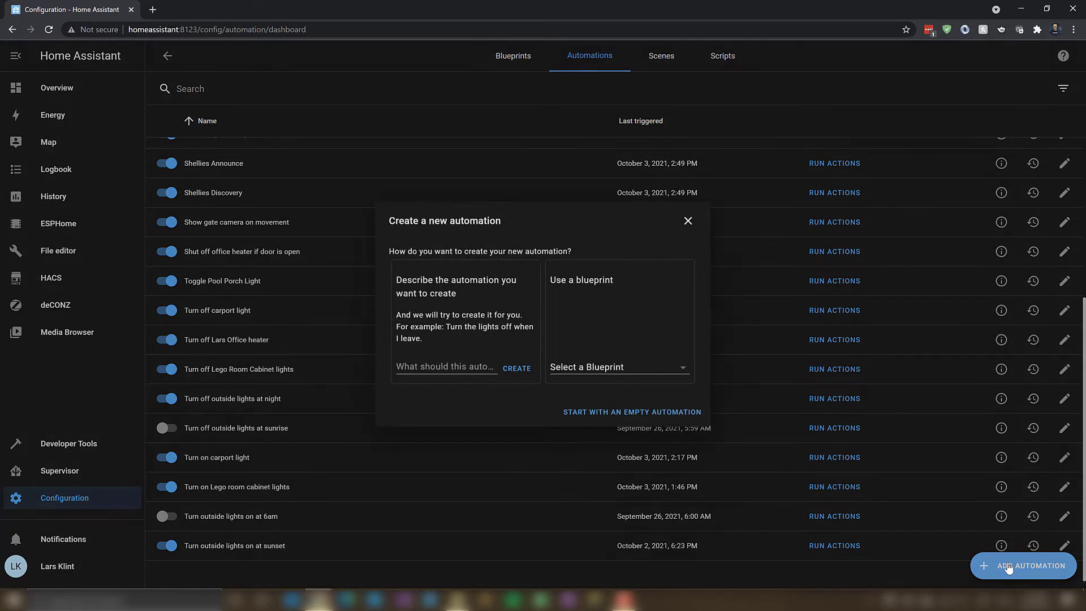
left_click(631, 418)
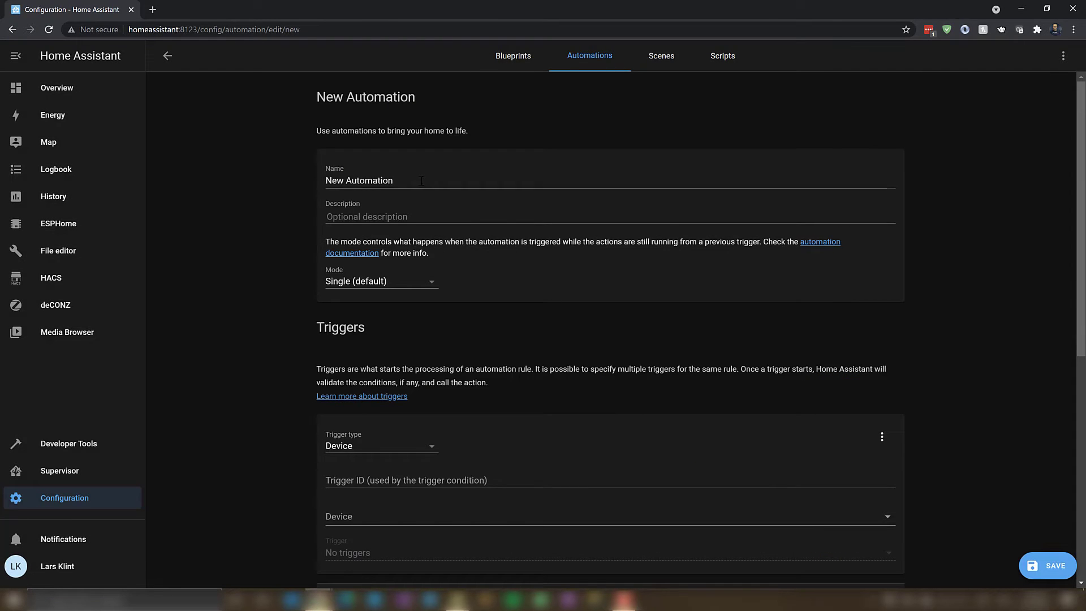
left_click_drag(421, 180, 304, 177)
type("Turn on")
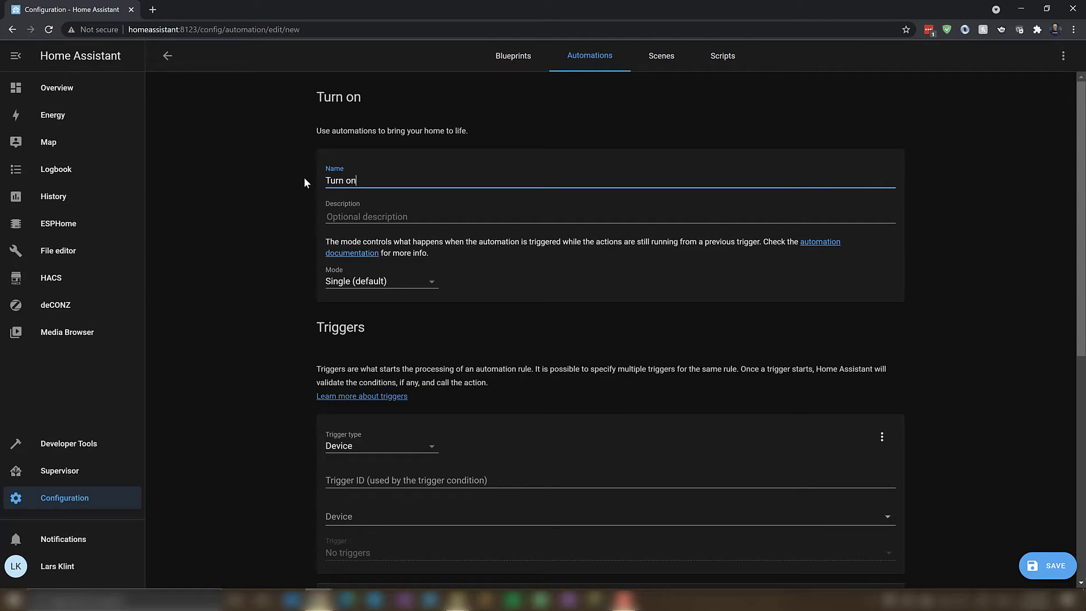
type(" outside light")
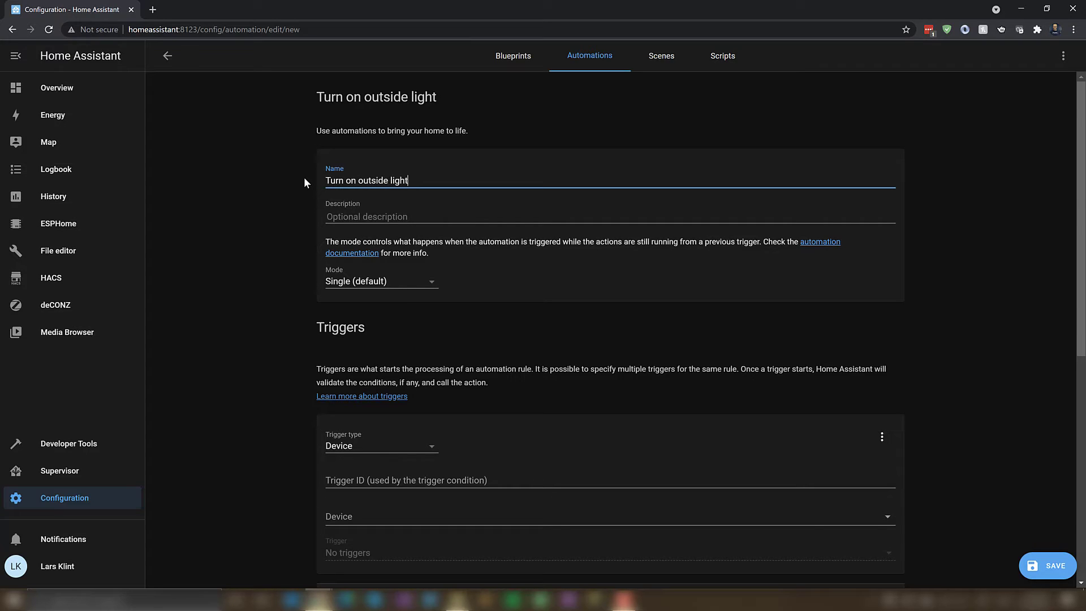
type("s at low light")
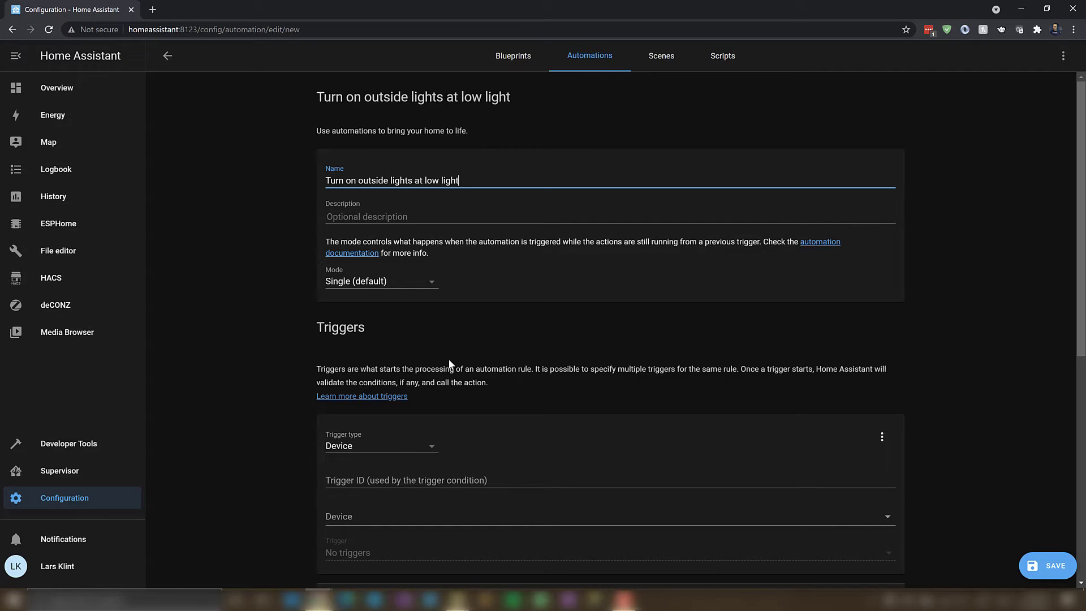
- Set a Farm Light Sensor trigger for illuminance below 700 lx lasting 05 minutes
scroll(447, 311, "down", 2)
left_click(379, 389)
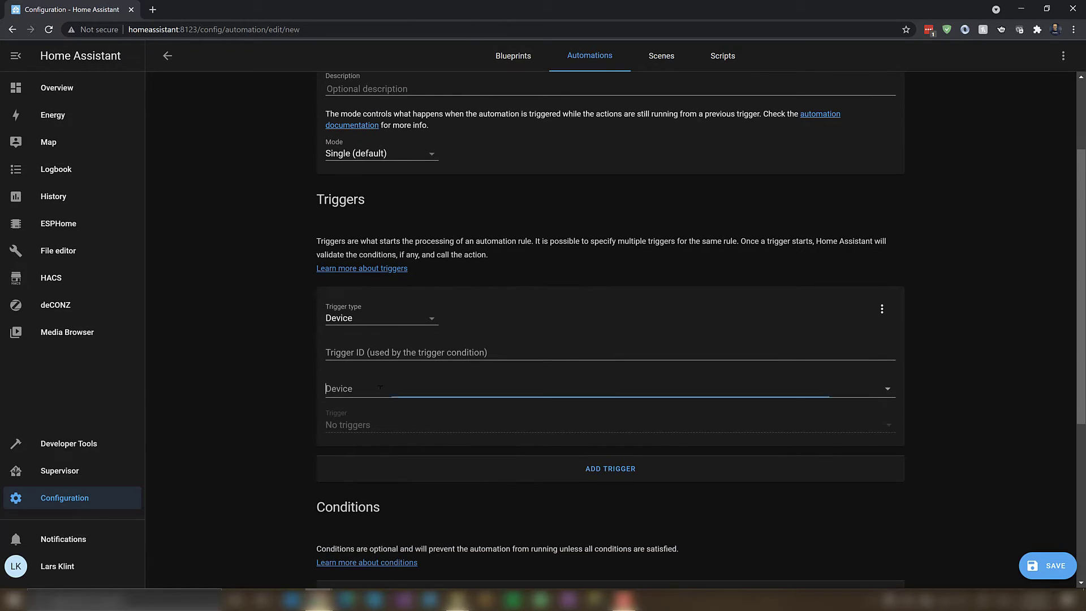
type("farm")
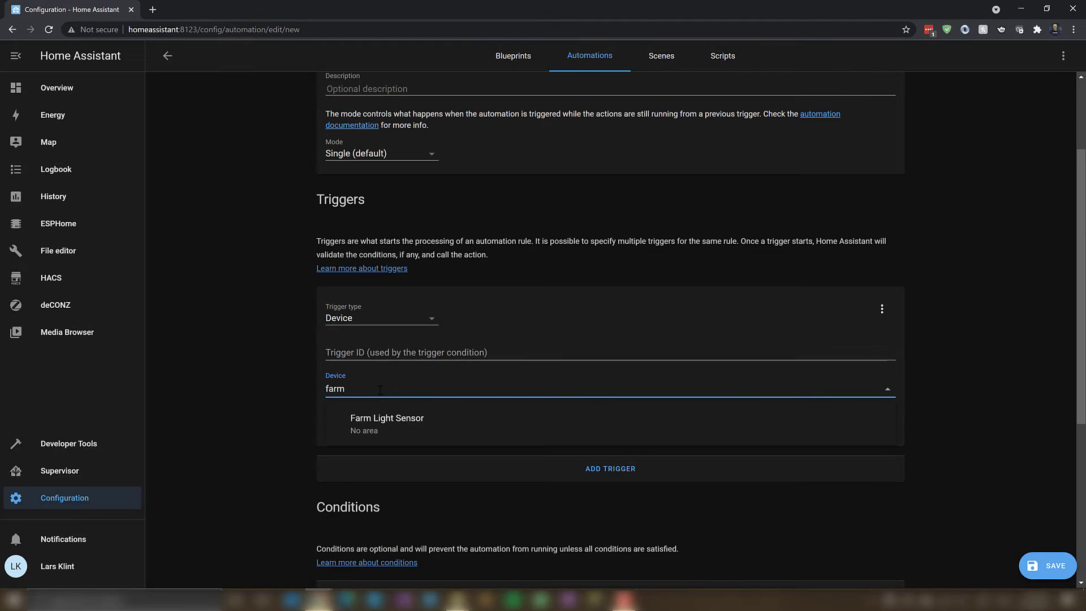
left_click(393, 427)
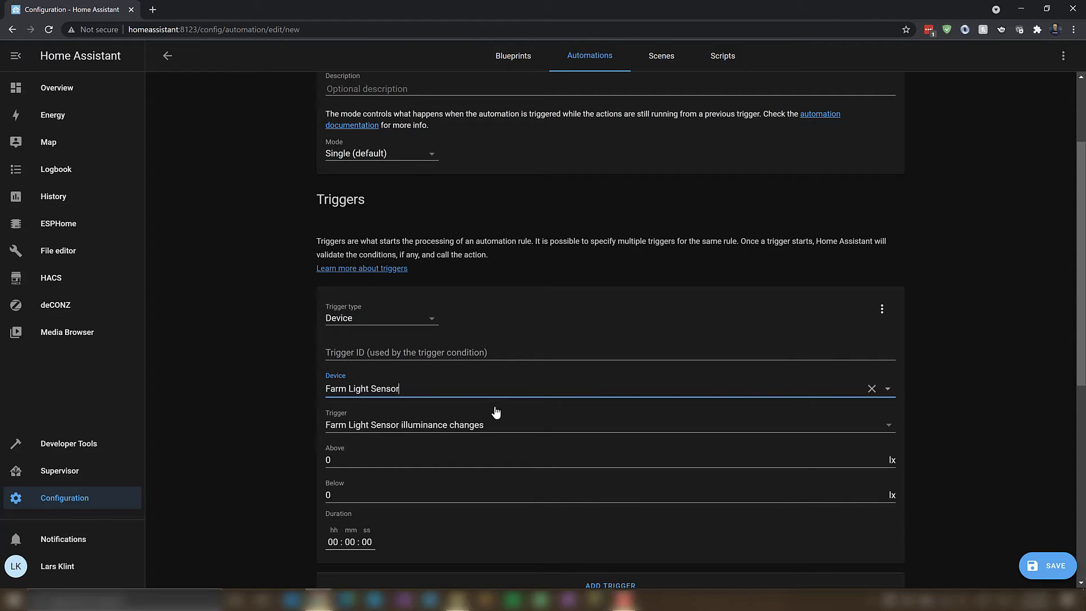
scroll(284, 434, "down", 2)
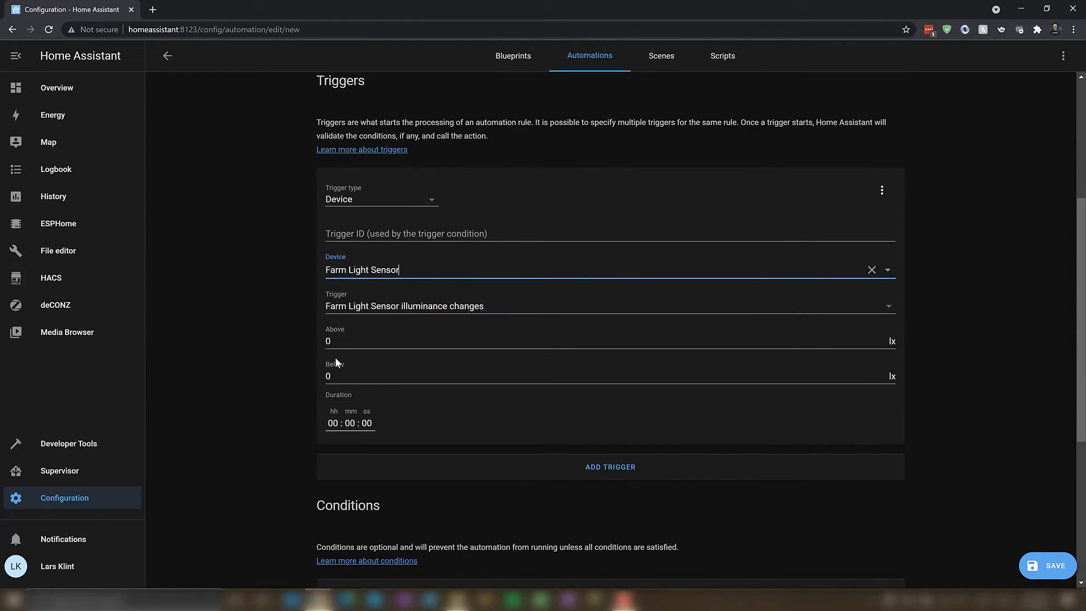
left_click(377, 375)
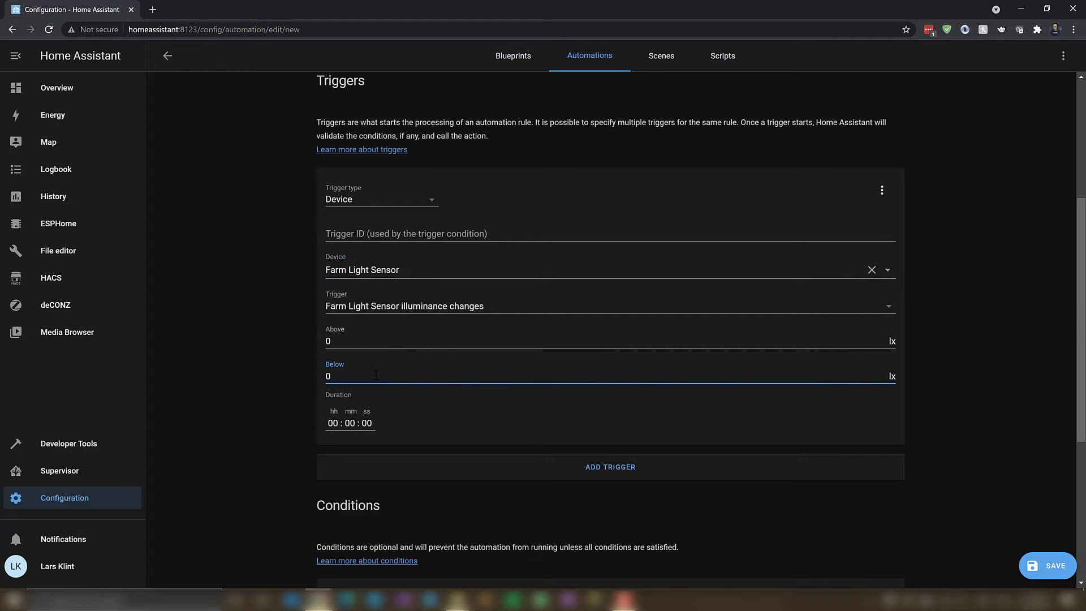
key("BackSpace")
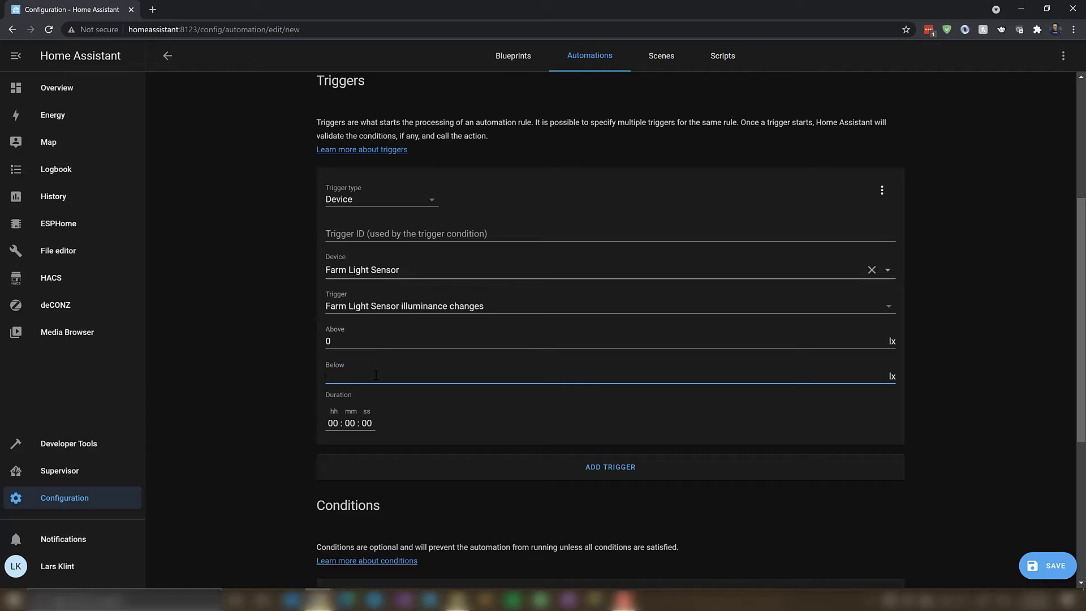
type("700")
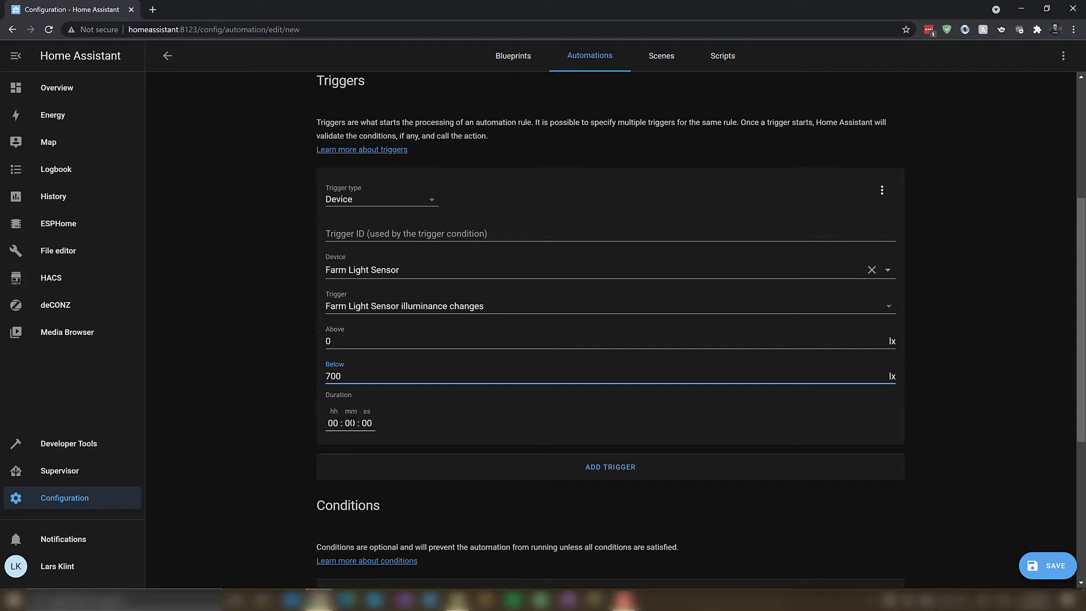
left_click(349, 423)
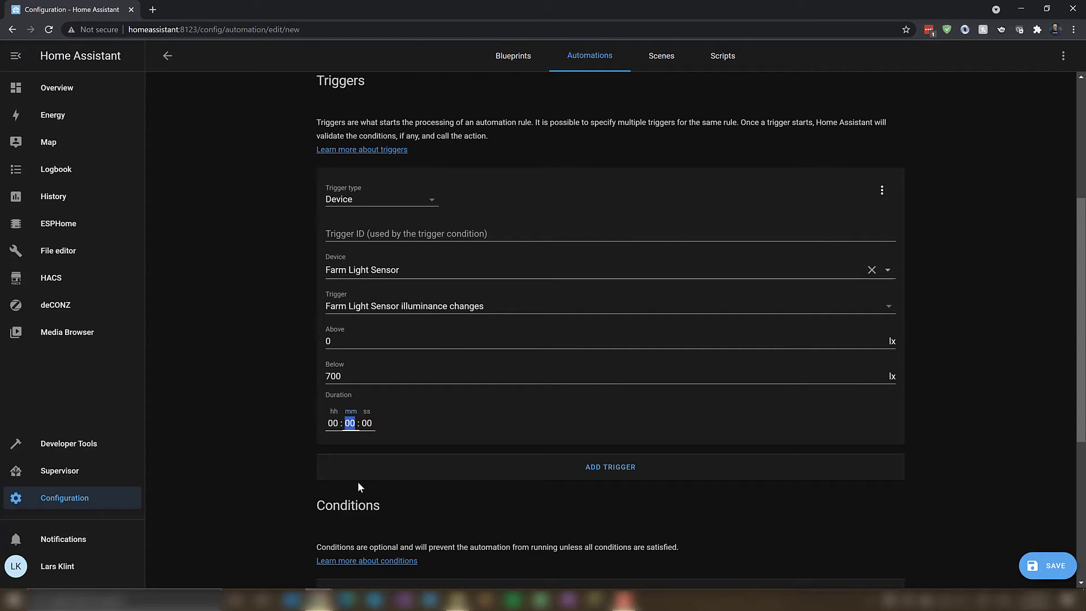
type("05")
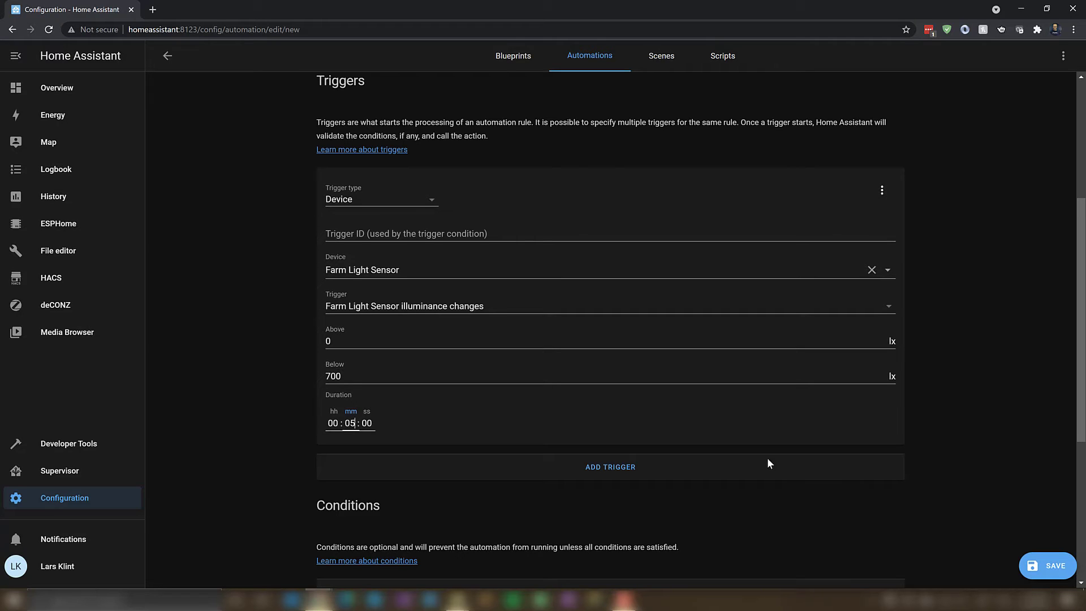
scroll(959, 456, "down", 4)
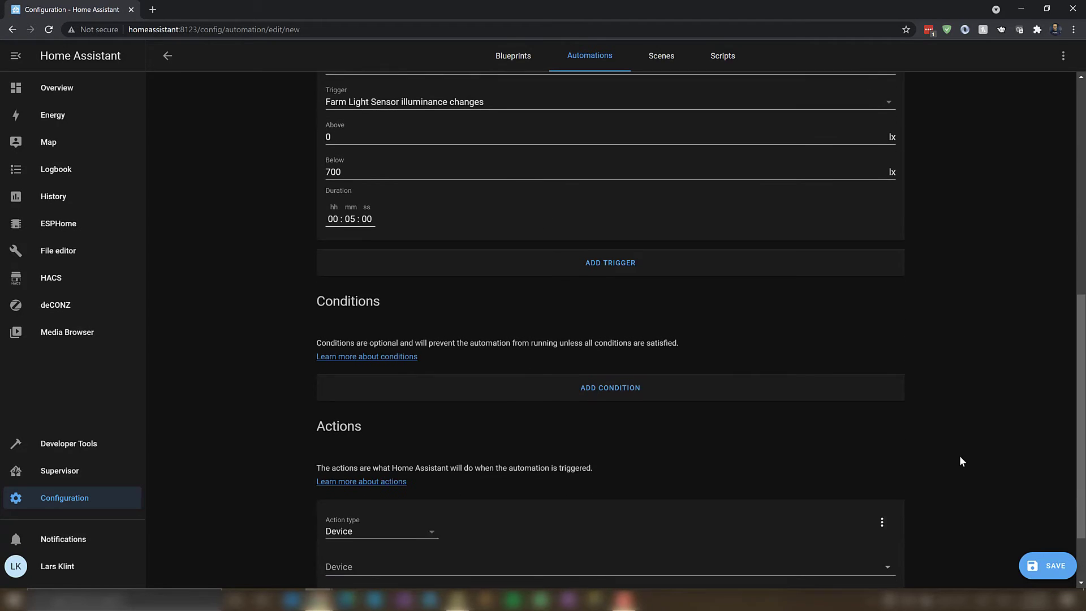
scroll(960, 457, "down", 2)
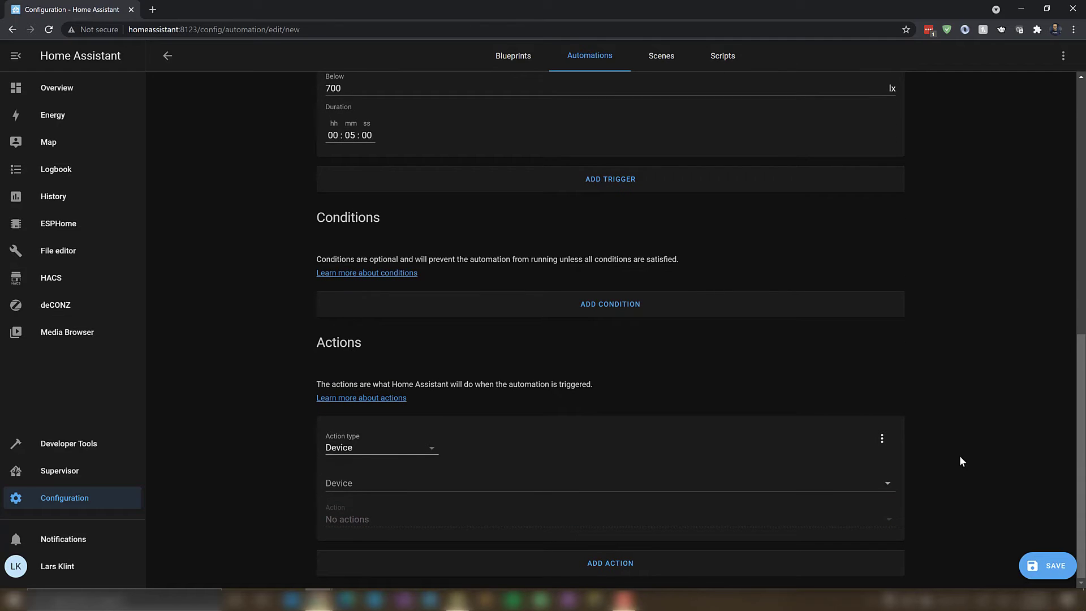
- Add a Call service action using the Light: Turn on service
left_click(388, 449)
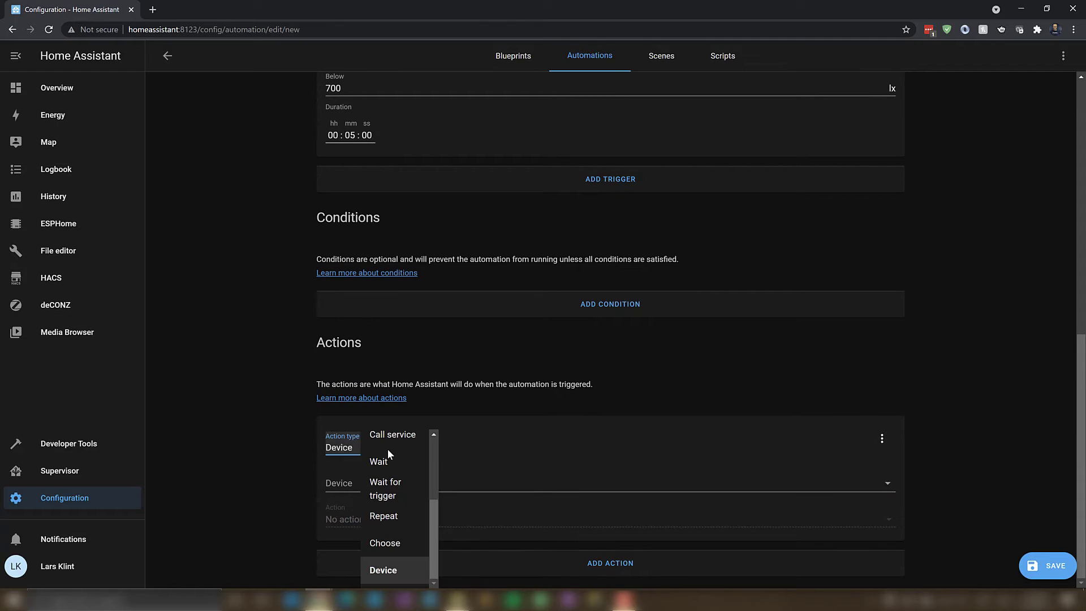
scroll(381, 477, "up", 1)
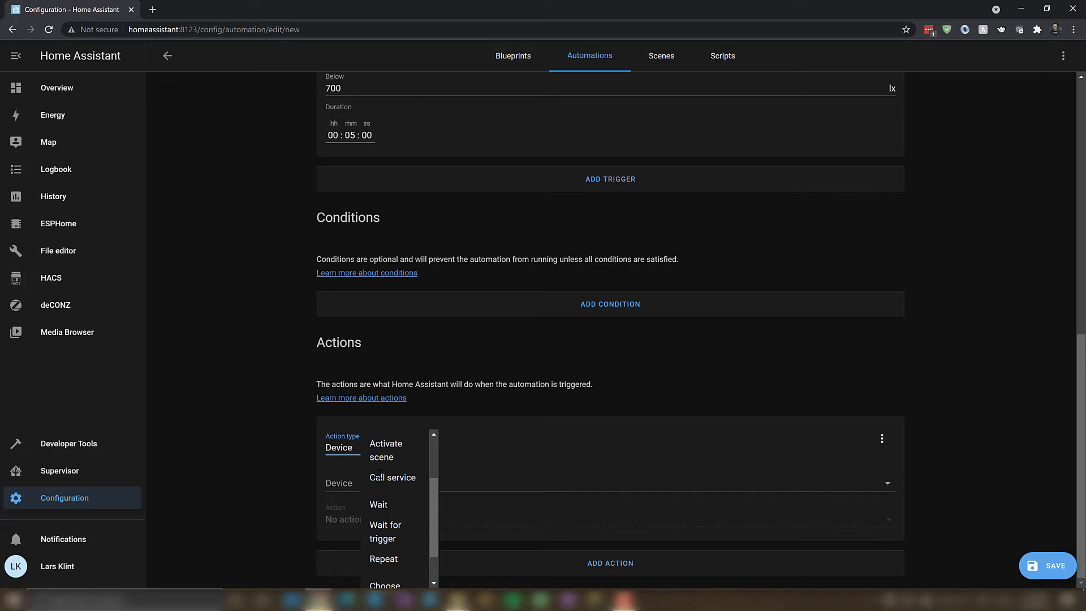
left_click(385, 477)
left_click(384, 496)
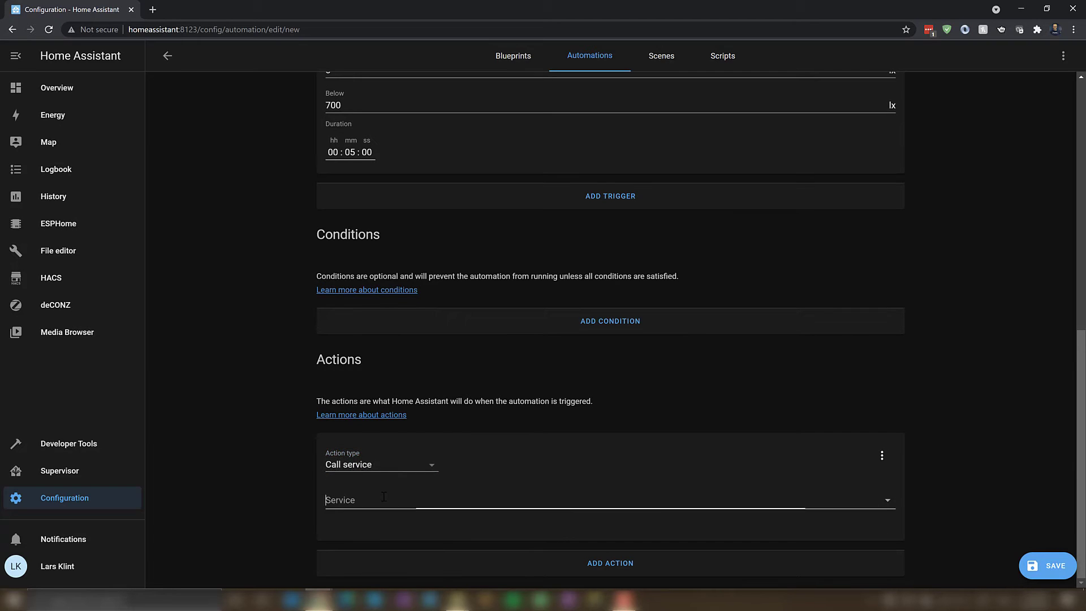
type("ligh")
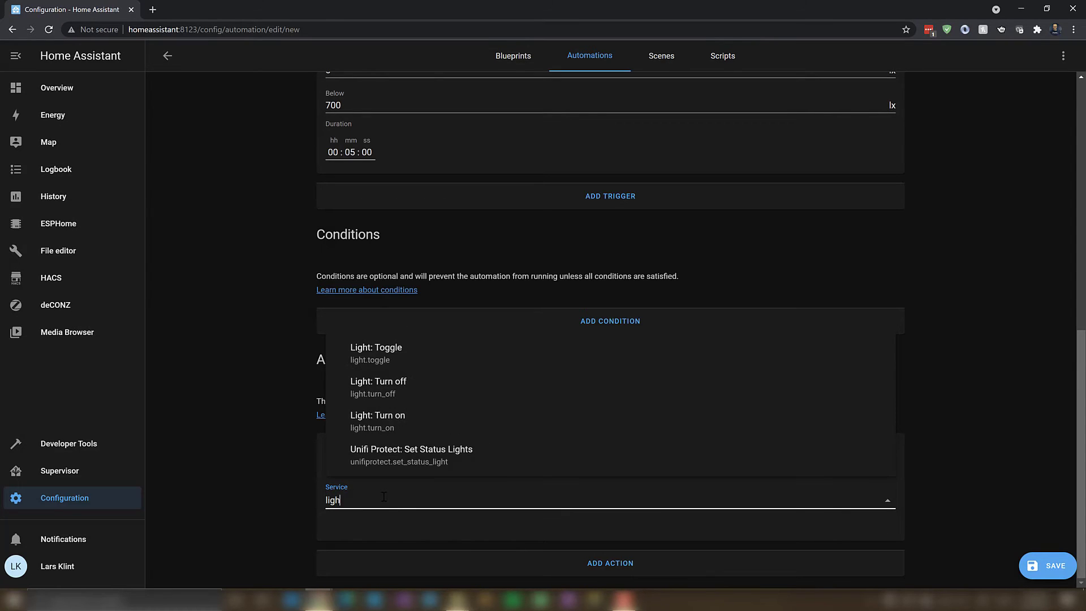
left_click(388, 420)
scroll(388, 419, "down", 1)
scroll(388, 418, "down", 3)
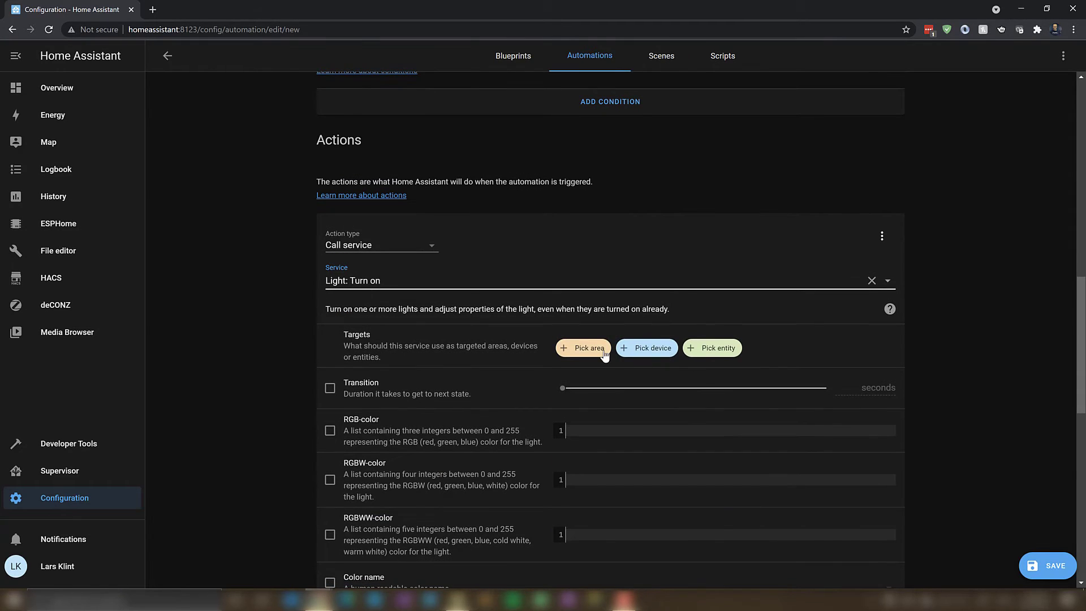
- Target the Outdoor Lights area with the turn-on action
left_click(586, 352)
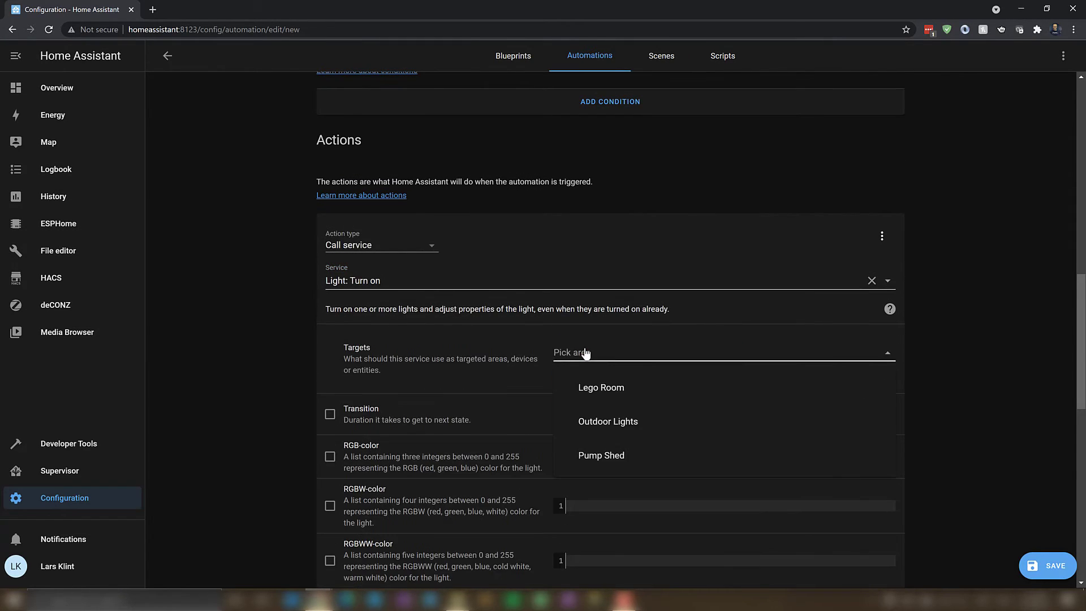
left_click(623, 427)
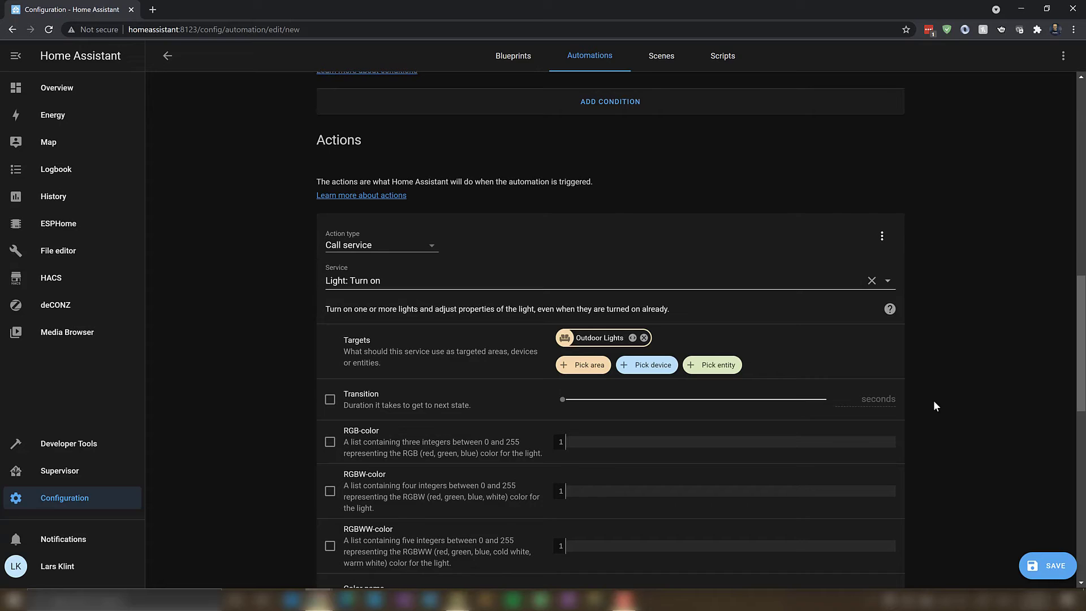
scroll(934, 402, "down", 4)
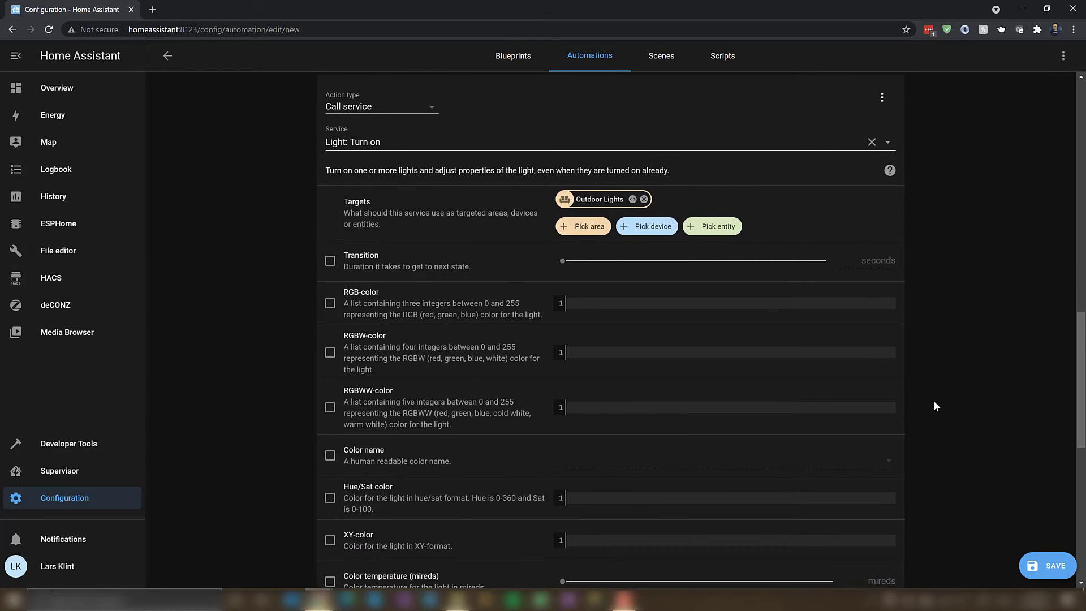
scroll(933, 401, "down", 2)
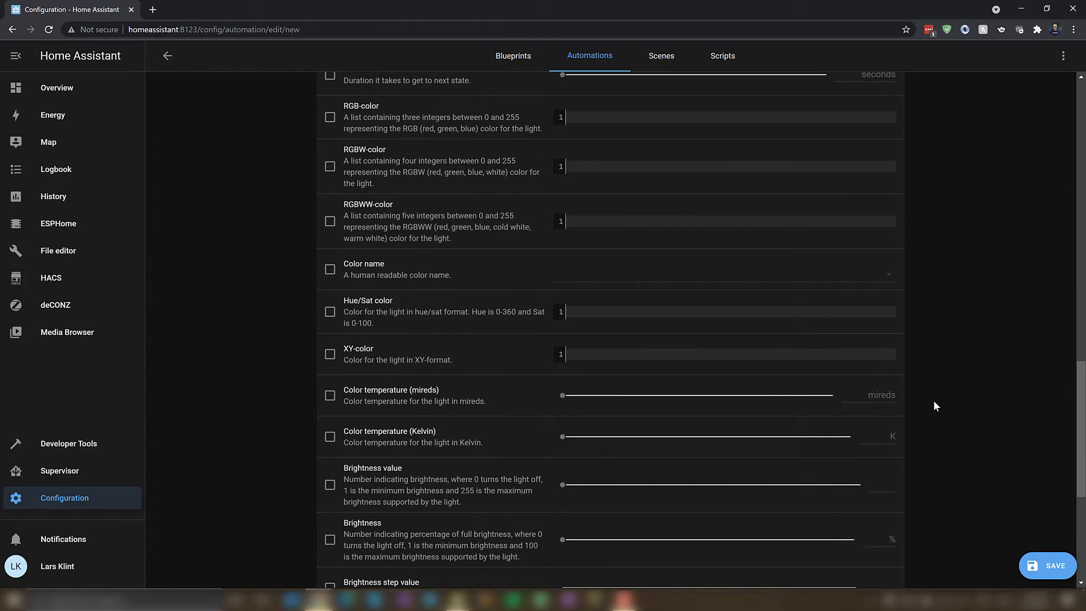
scroll(934, 401, "down", 3)
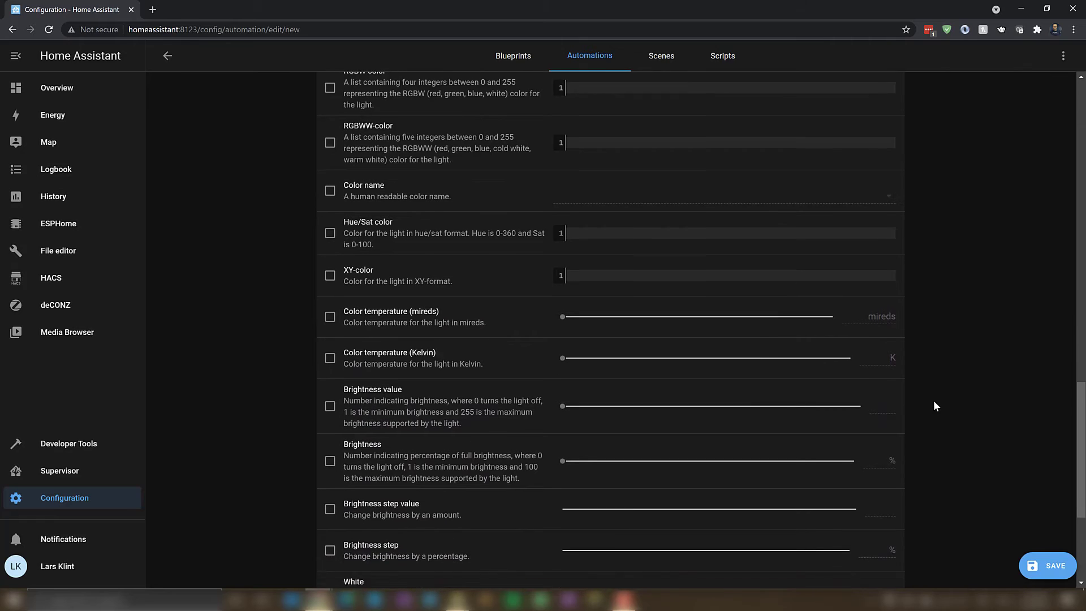
scroll(934, 401, "down", 1)
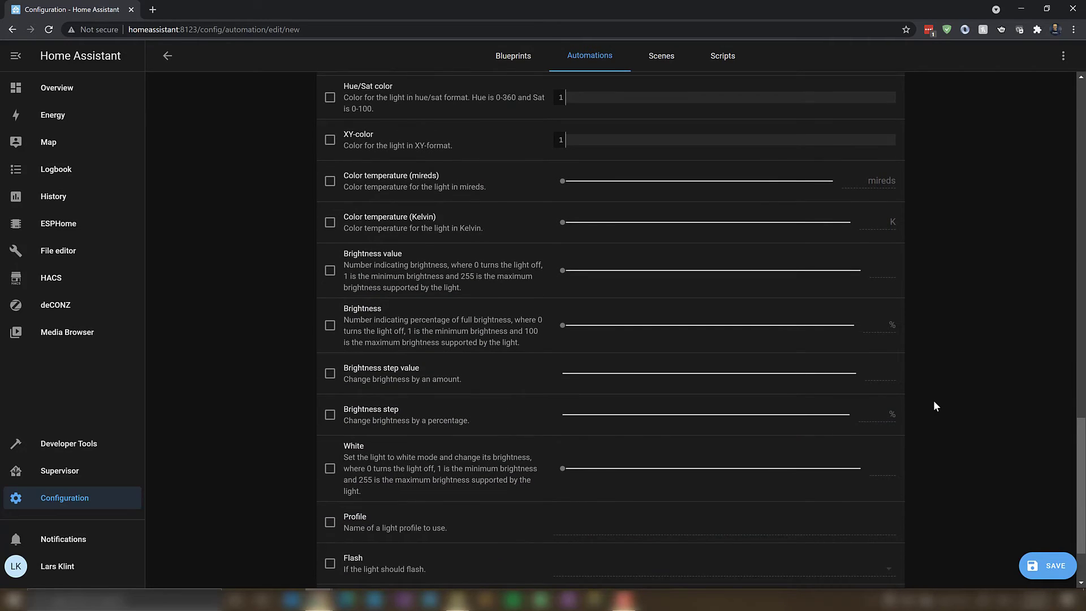
scroll(934, 405, "down", 2)
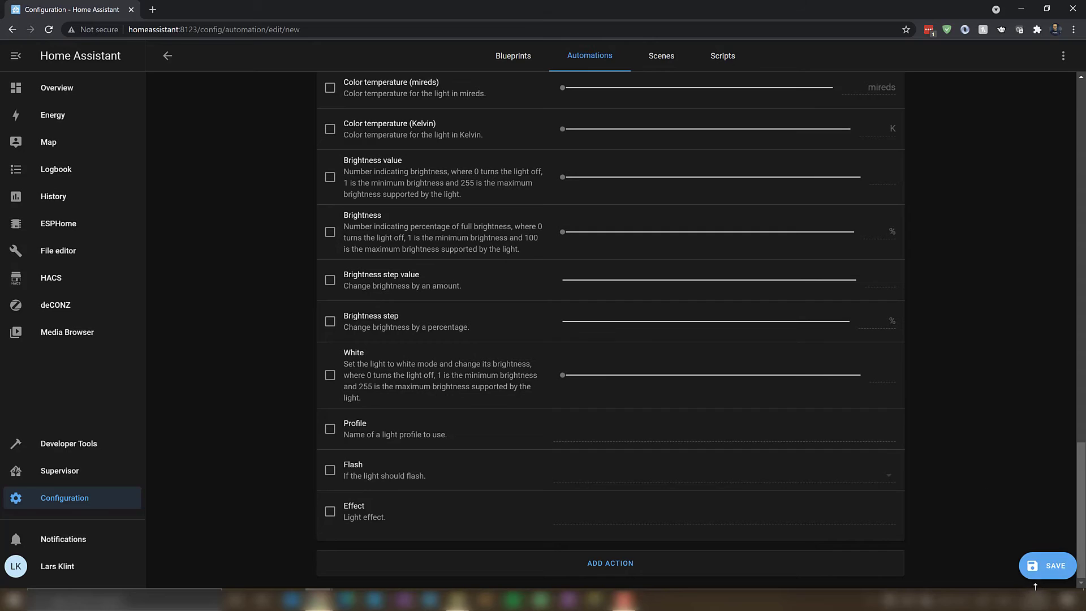
- Save the low-light automation and start a second empty automation
left_click(1044, 567)
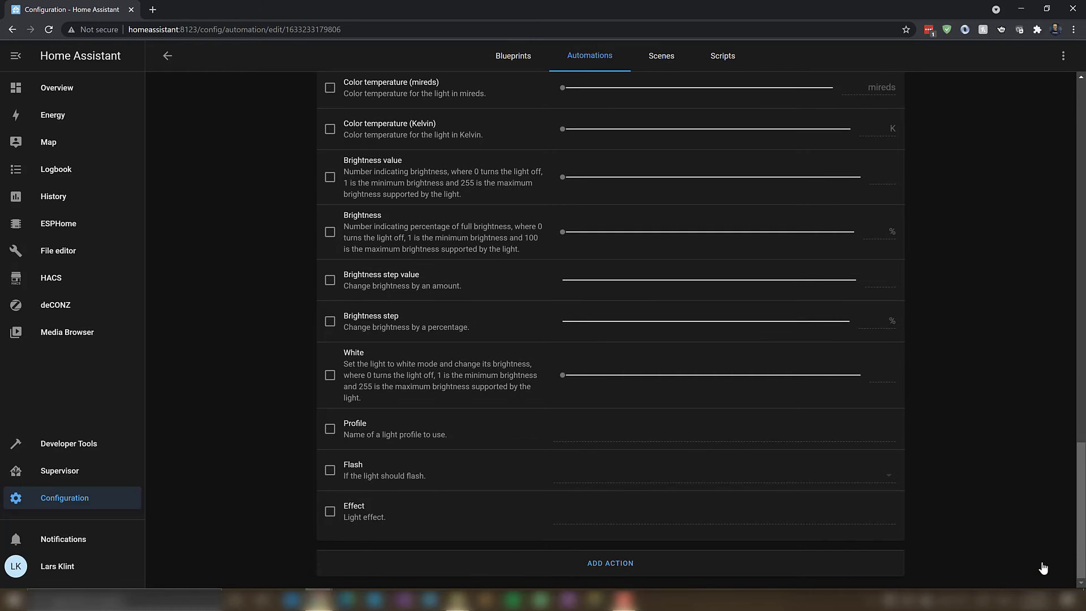
left_click(167, 56)
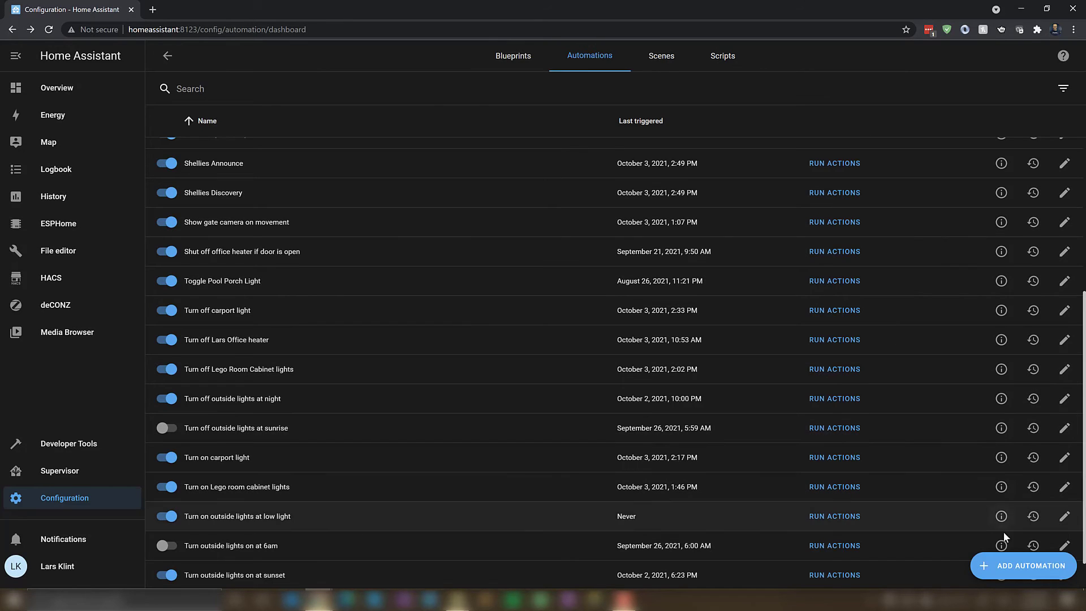
left_click(1023, 568)
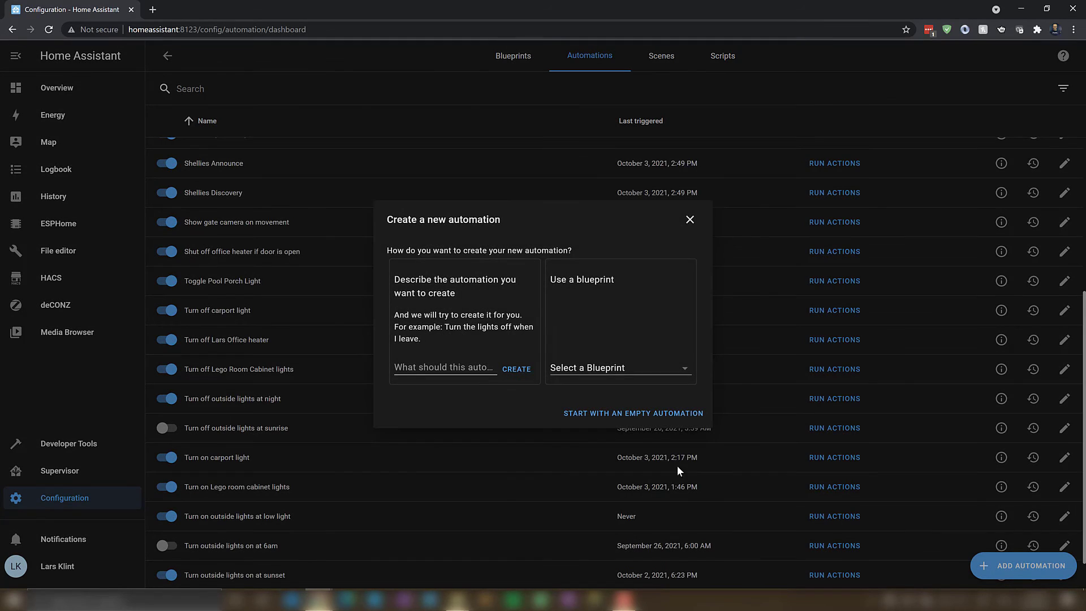
left_click(640, 414)
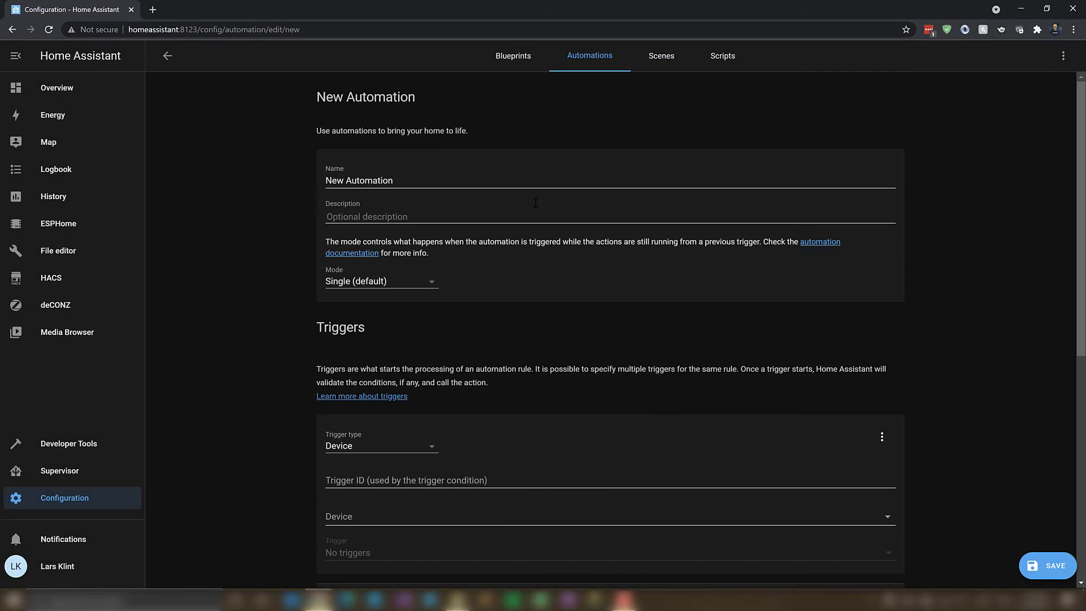
- Name the second automation 'Turn off outside lights when day brightens'
left_click(501, 180)
key("ctrl+a")
type("Tu")
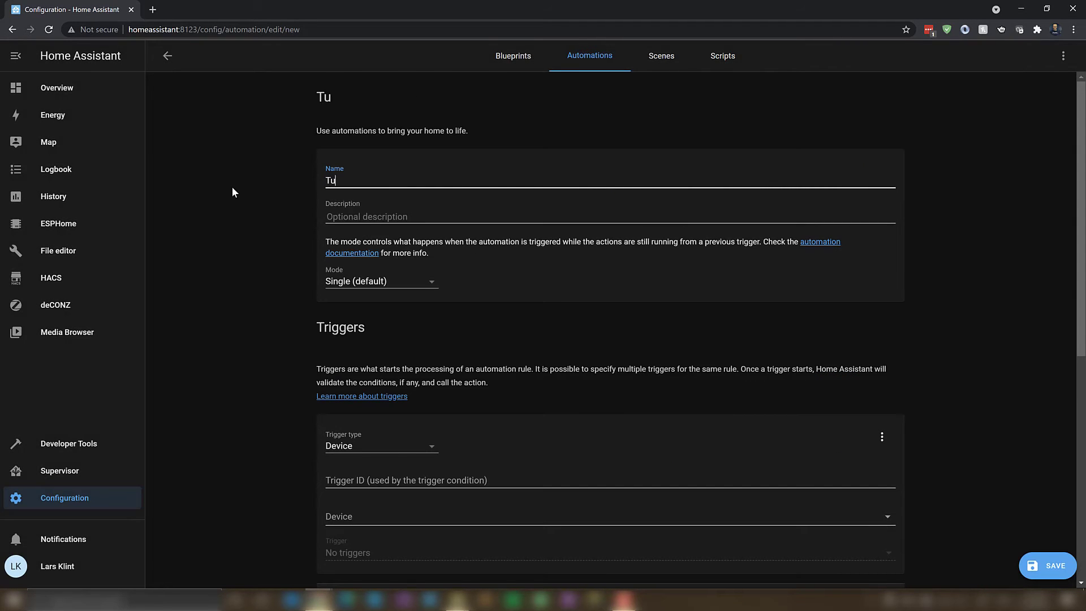
type("rn off outside light")
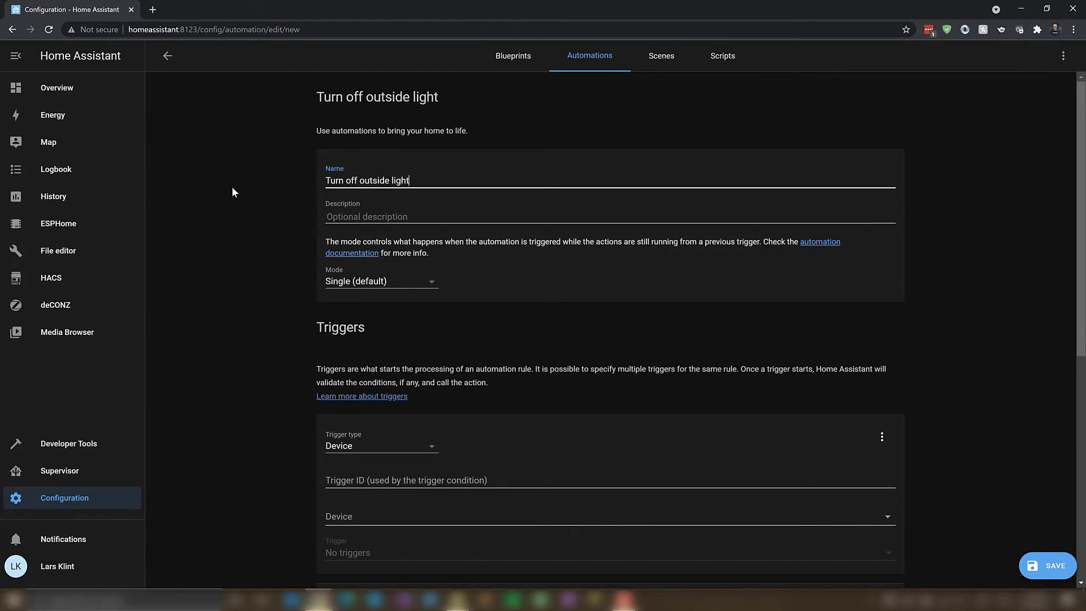
type("s when day brightens")
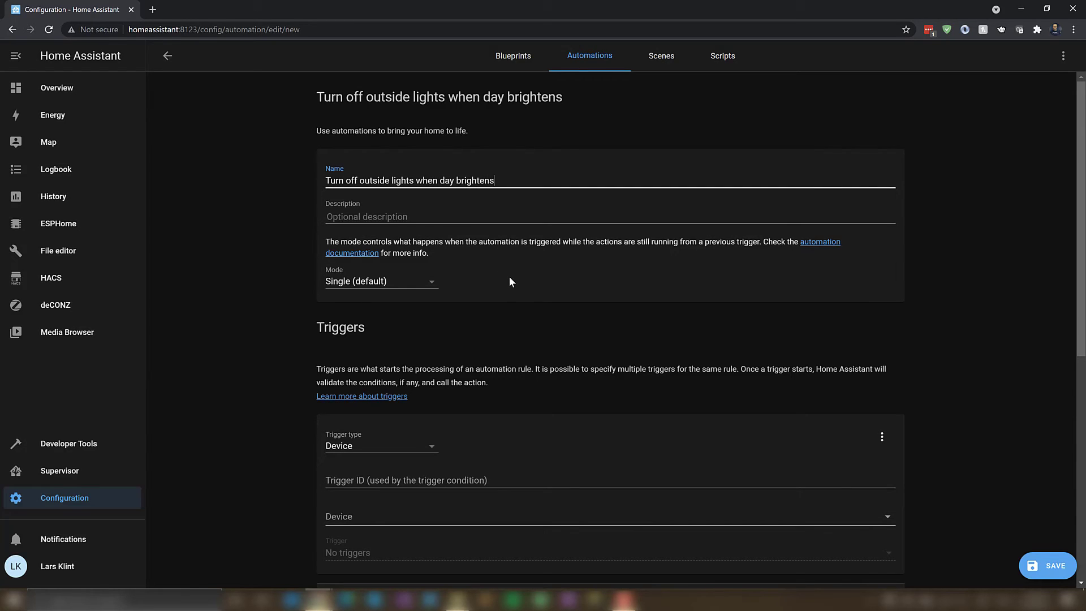
- Set a Farm Light Sensor trigger for illuminance above 800 lx
scroll(480, 393, "down", 2)
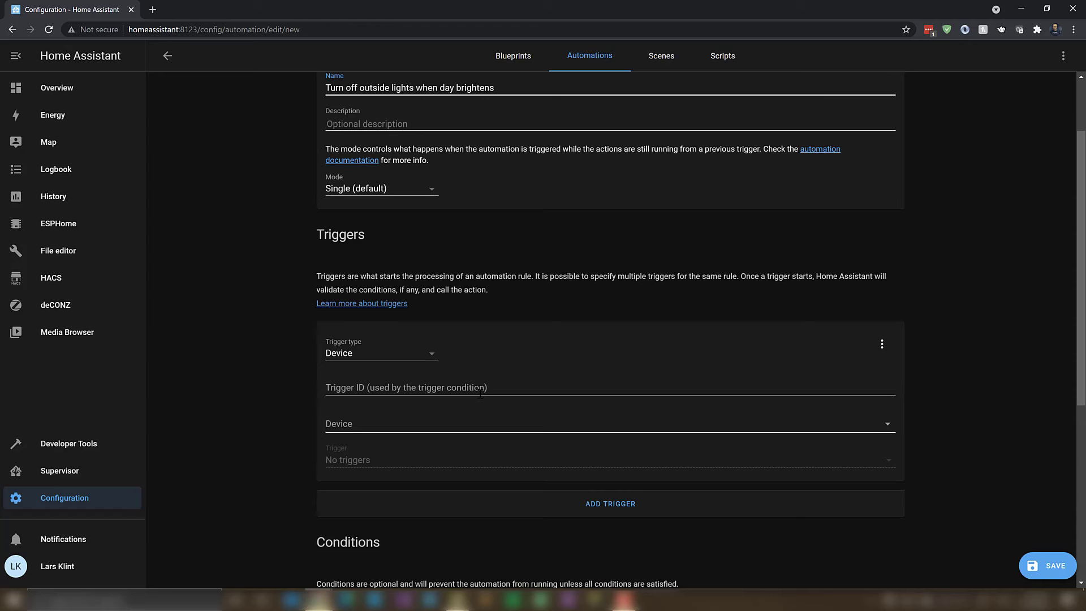
left_click(366, 421)
type("farm")
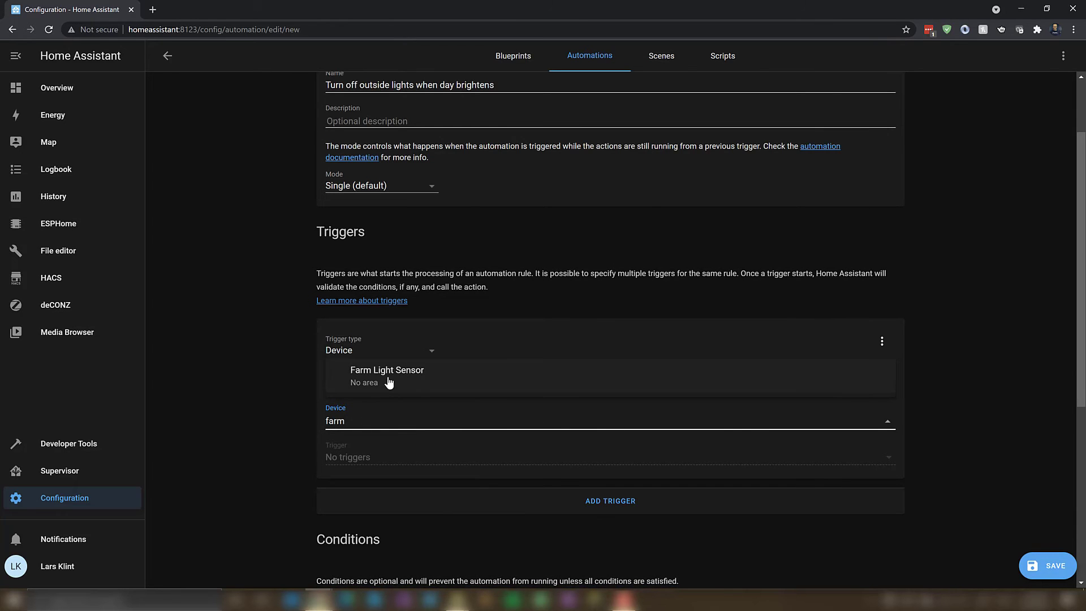
left_click(388, 382)
scroll(388, 381, "down", 3)
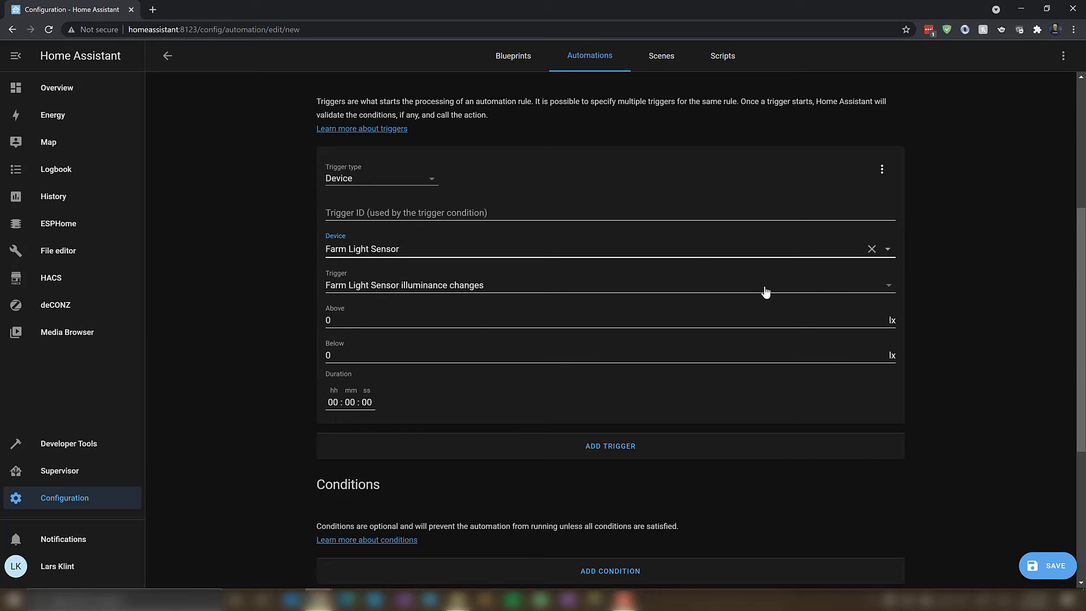
left_click(837, 289)
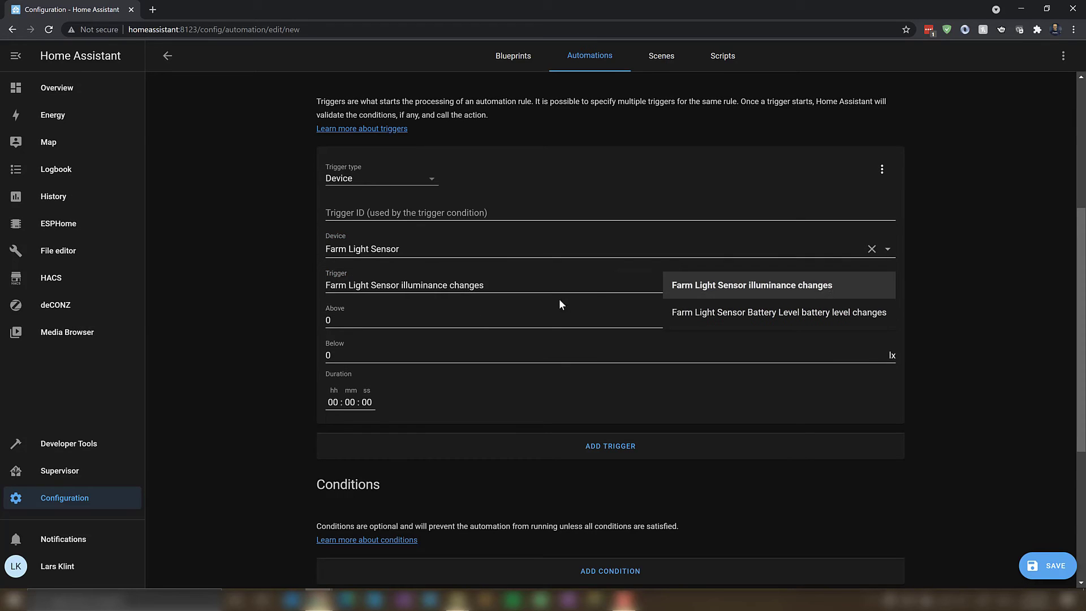
left_click(545, 320)
type("80")
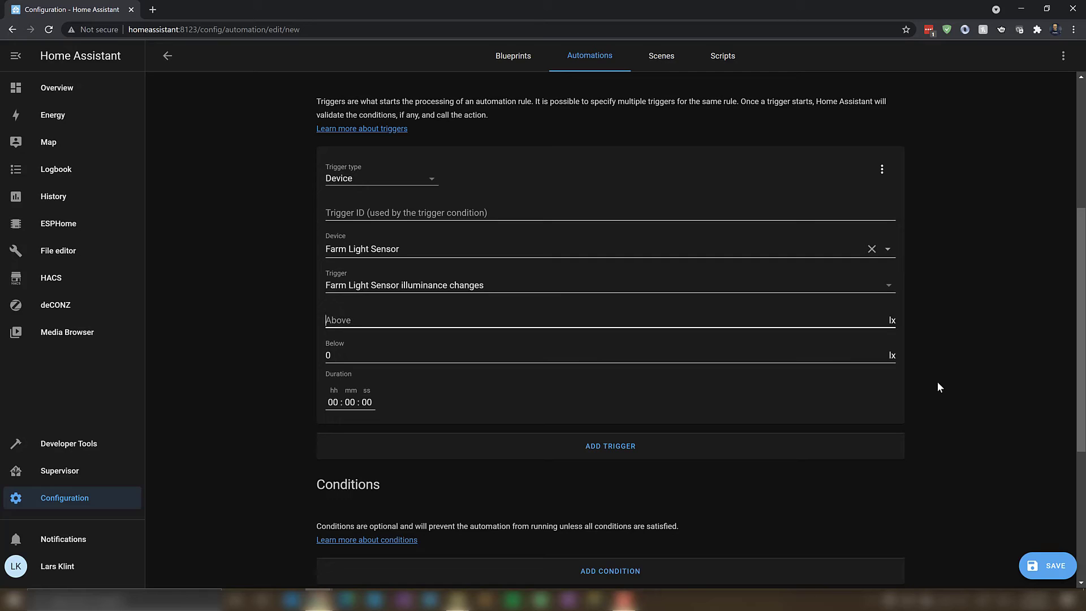
type("0")
key("Tab")
key("Tab")
key("Tab")
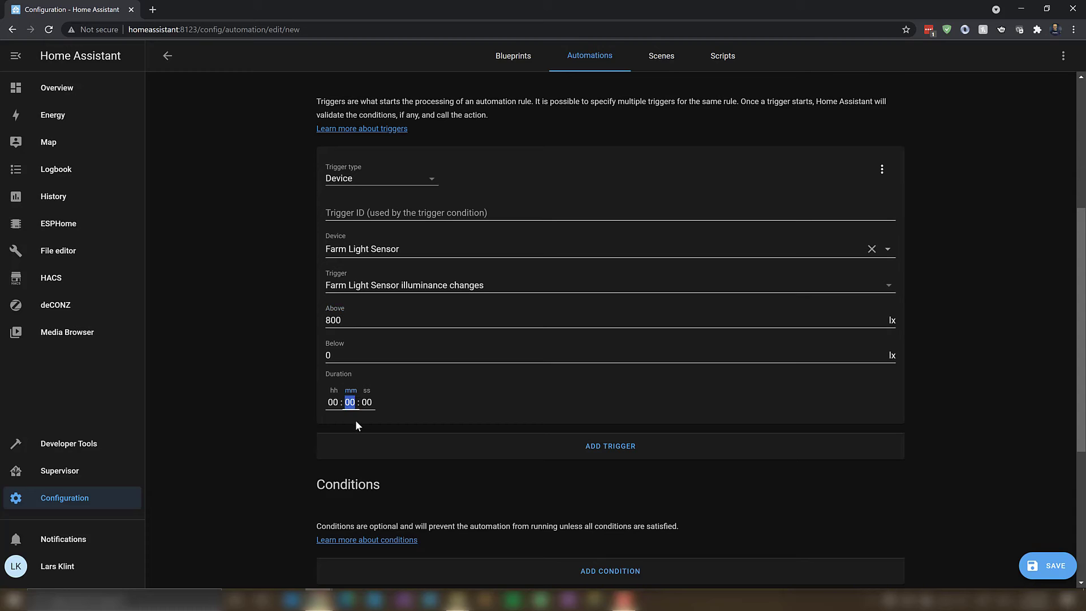
scroll(948, 483, "down", 5)
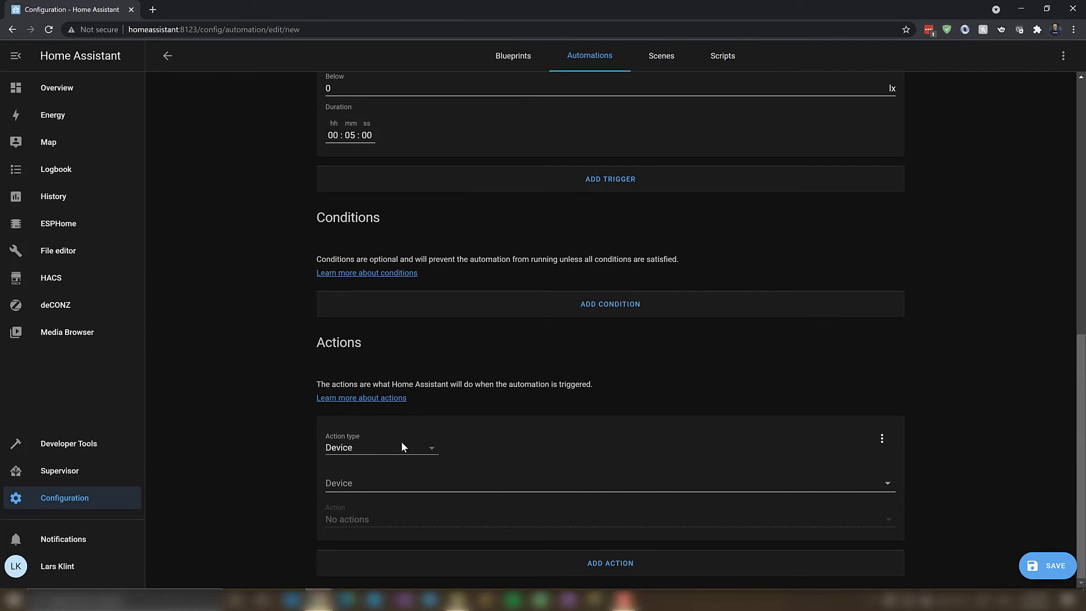
- Make the automation's action call the Light: Turn off service
left_click(401, 446)
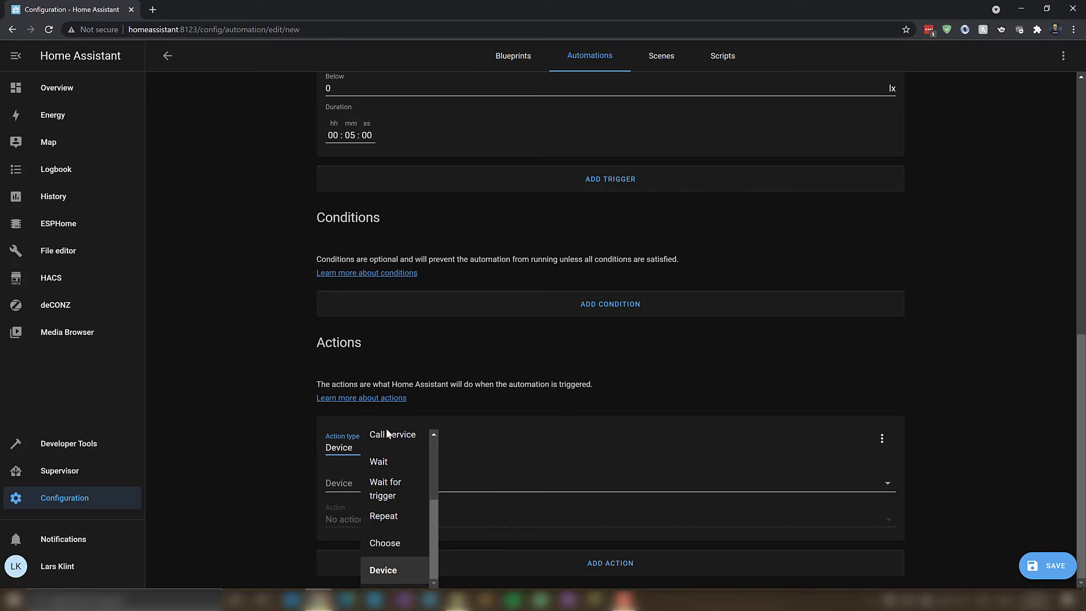
left_click(386, 434)
left_click(412, 501)
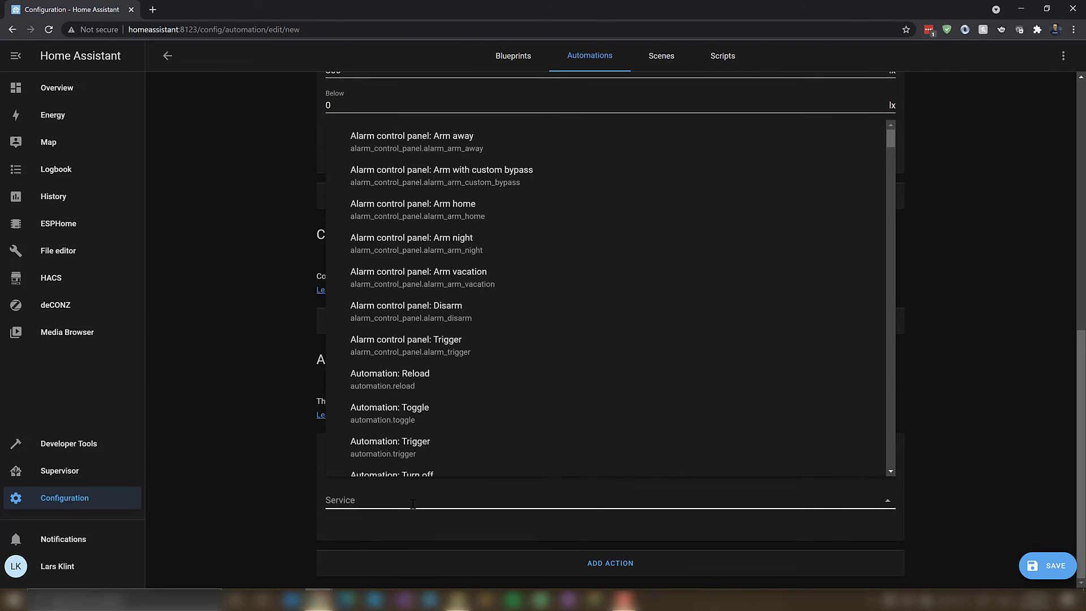
type("light")
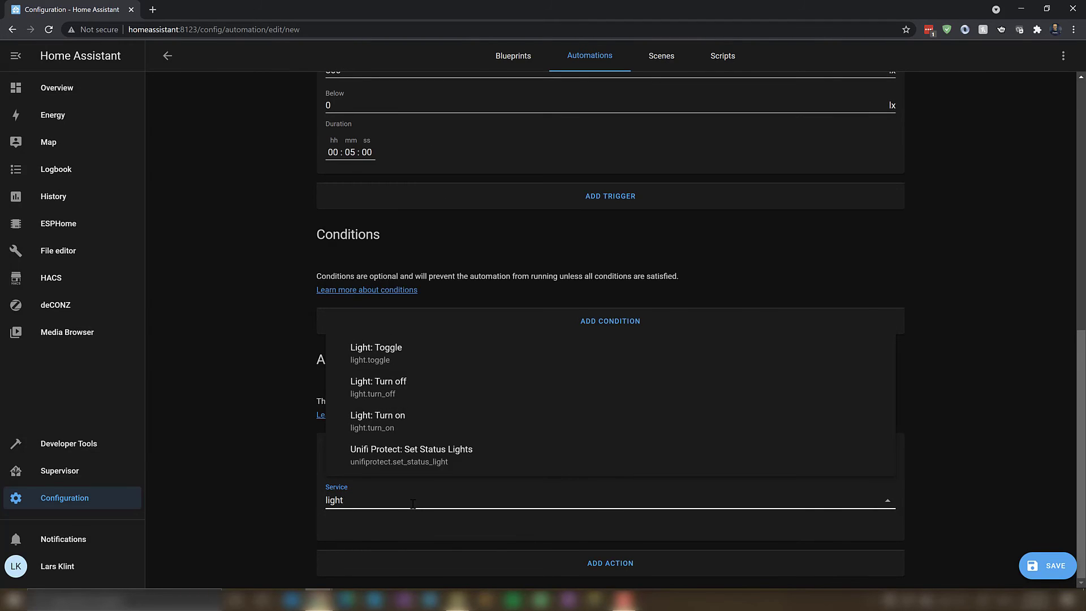
left_click(402, 389)
- Target the action at the Outdoor Lights area and save the automation
scroll(400, 389, "down", 2)
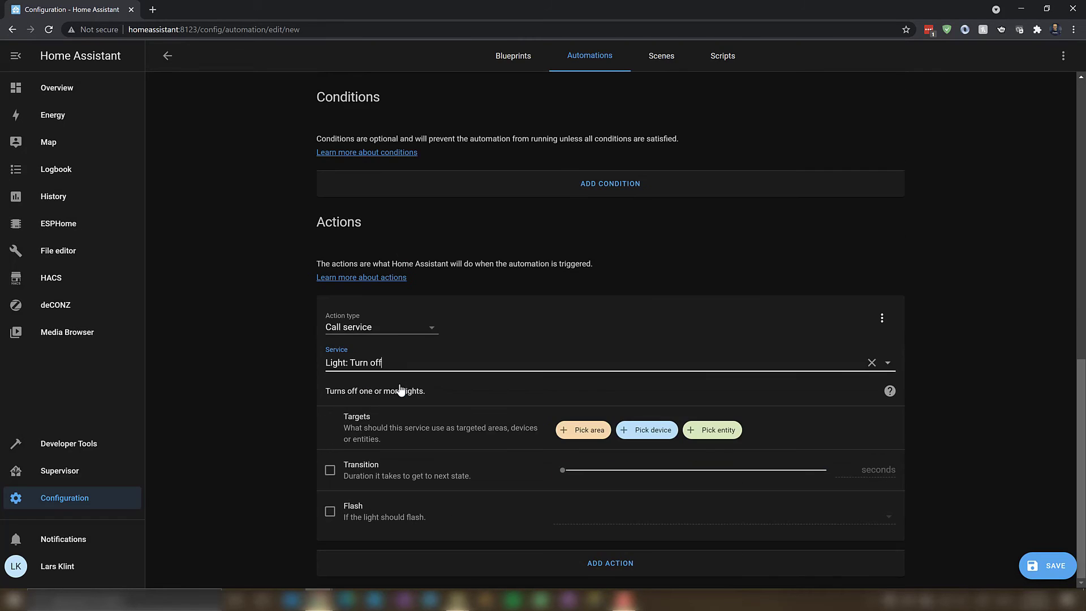
left_click(566, 431)
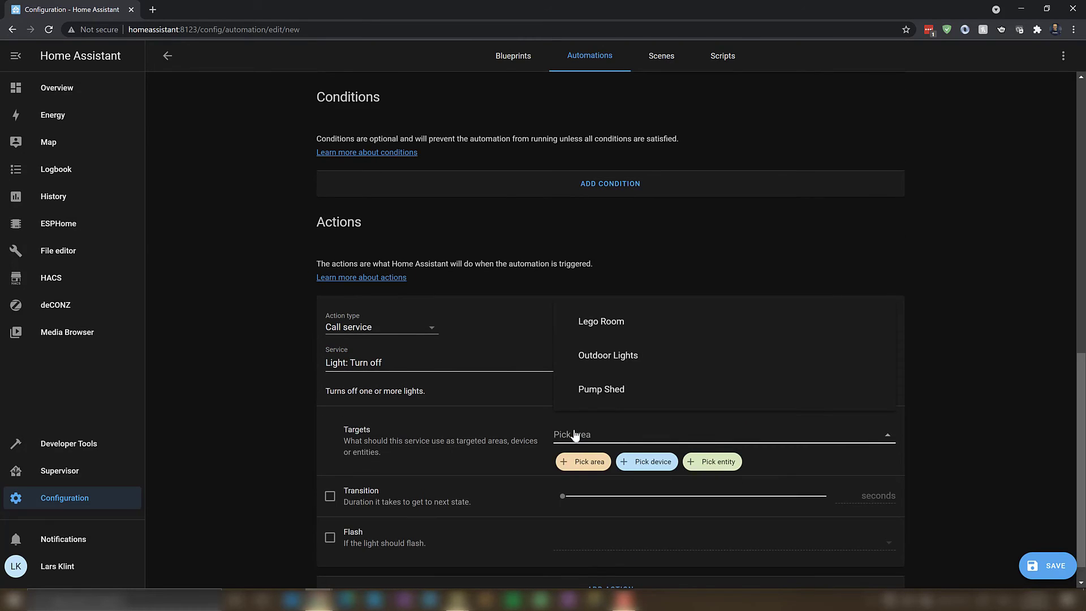
left_click(613, 358)
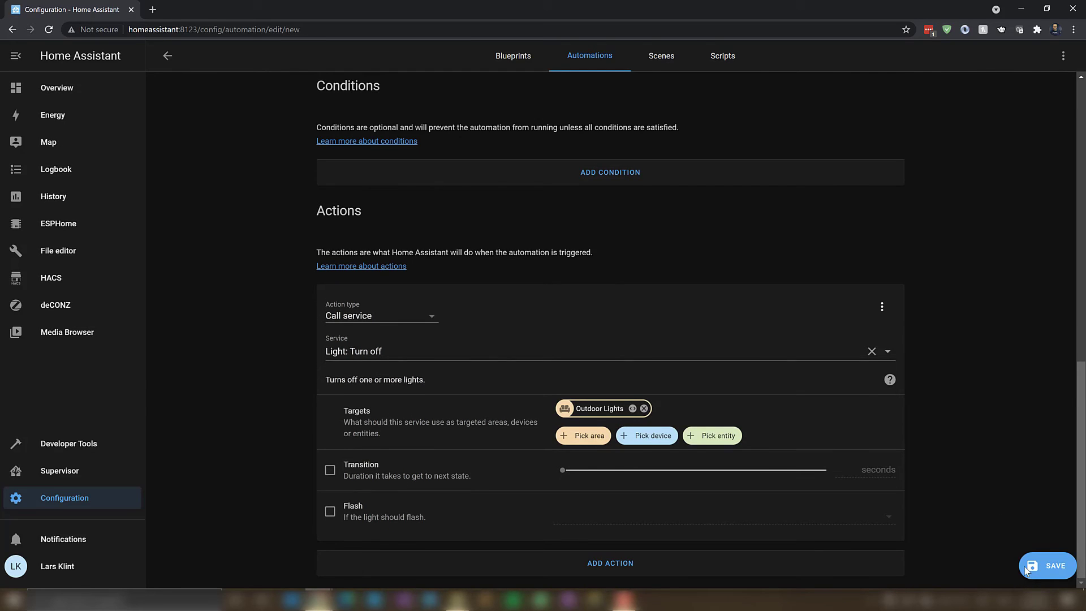
left_click(1053, 573)
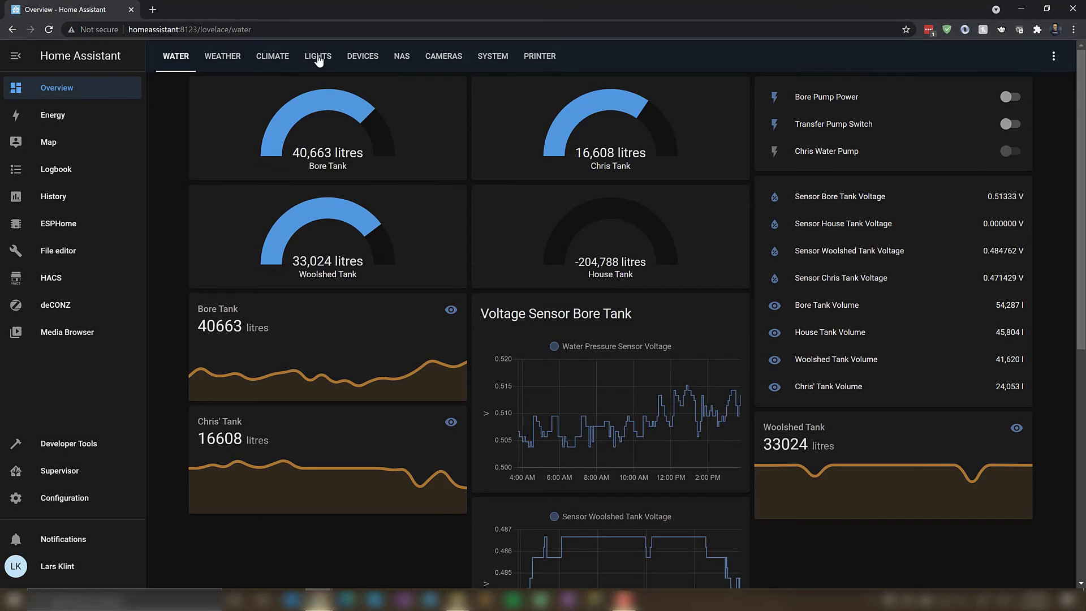
- Edit the Lights dashboard view and start adding a new card
left_click(320, 59)
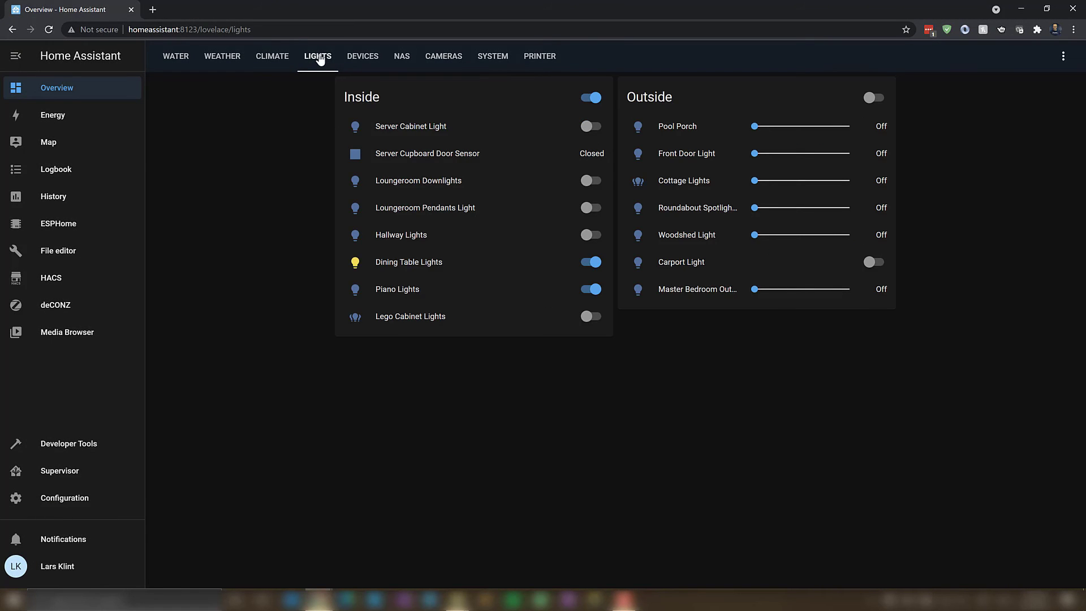
left_click(1063, 56)
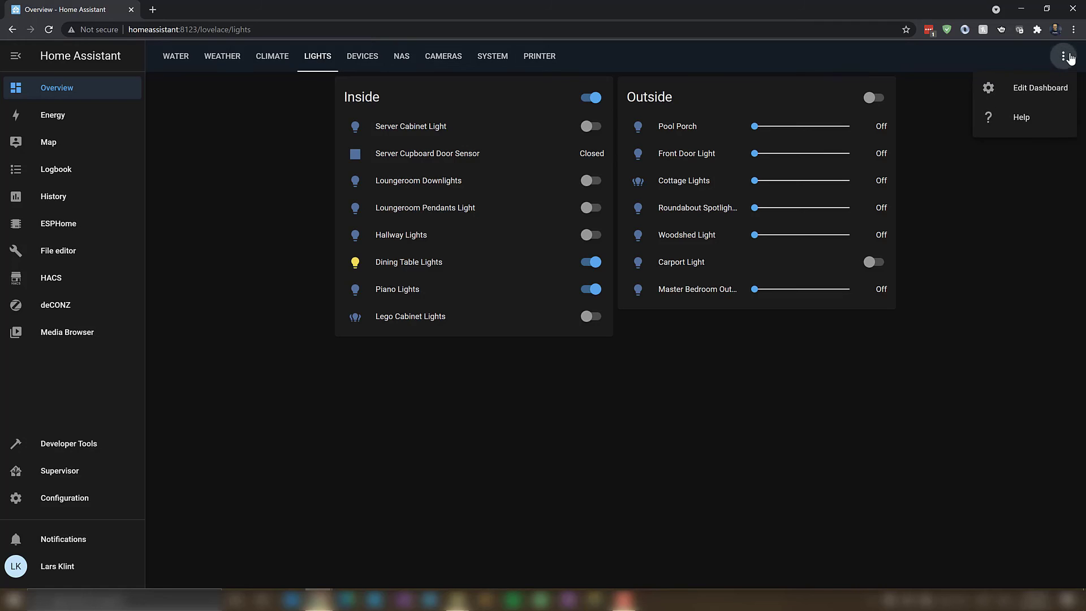
left_click(1037, 85)
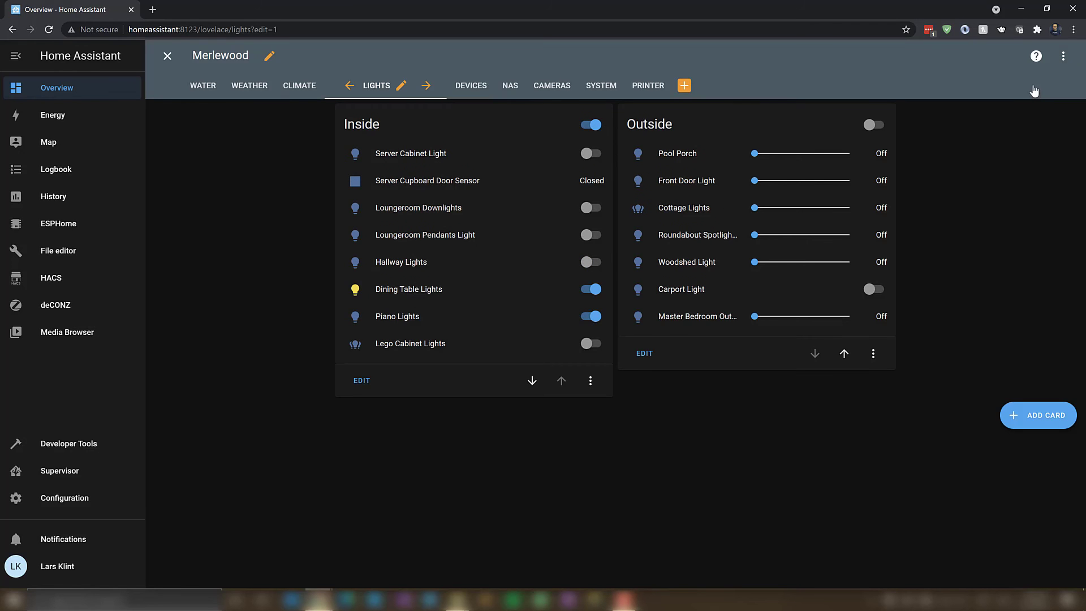
left_click(1039, 419)
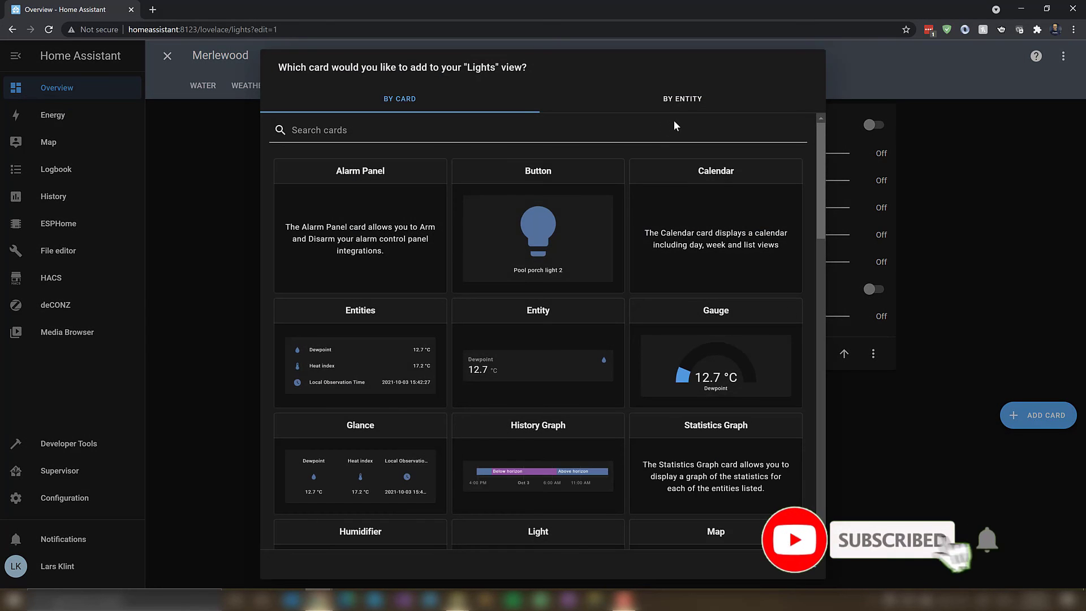
- Choose the card by entity, search 'farm', select Farm Light Sensor and continue
left_click(687, 101)
left_click(572, 130)
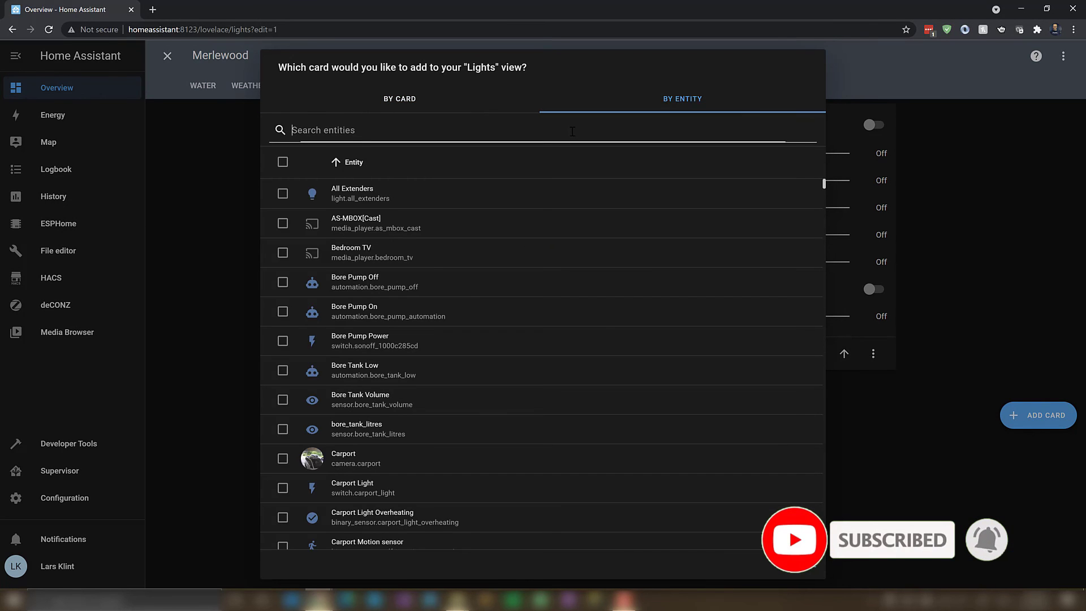
type("farm")
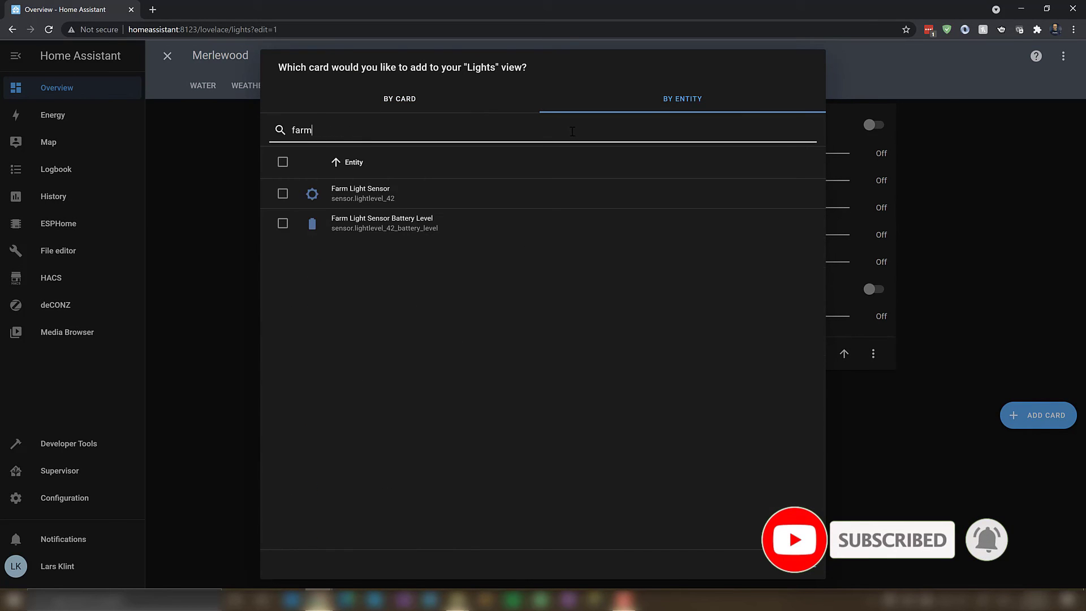
left_click(349, 194)
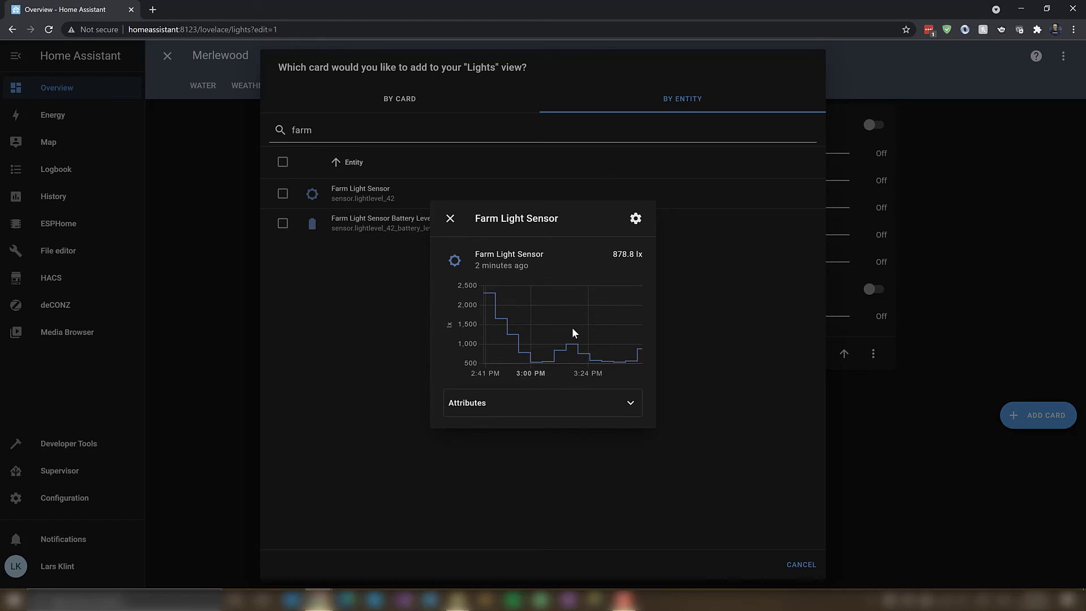
left_click(451, 218)
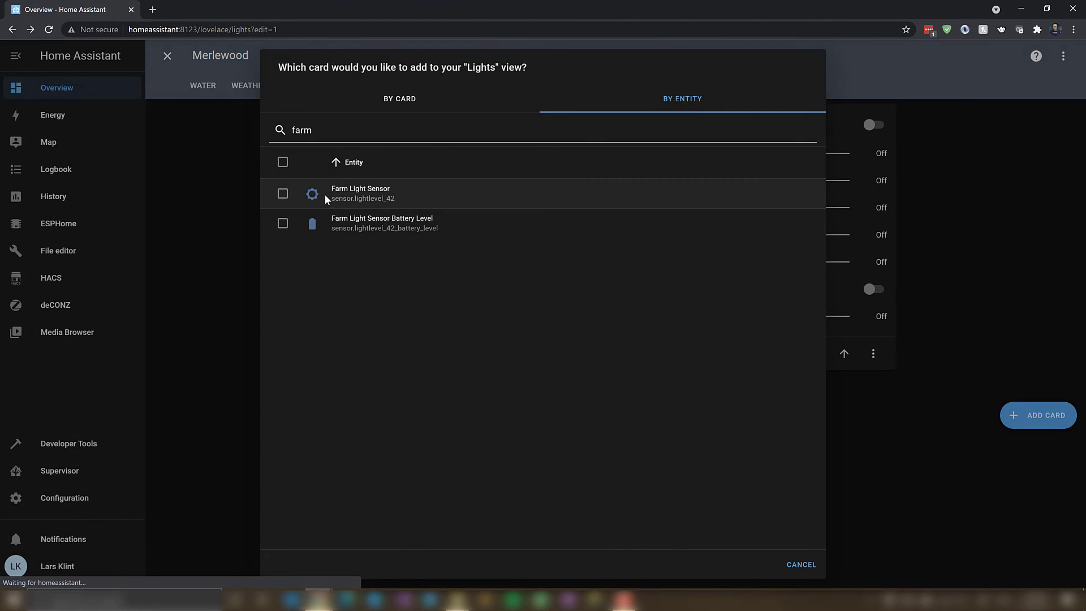
left_click(283, 194)
left_click(804, 566)
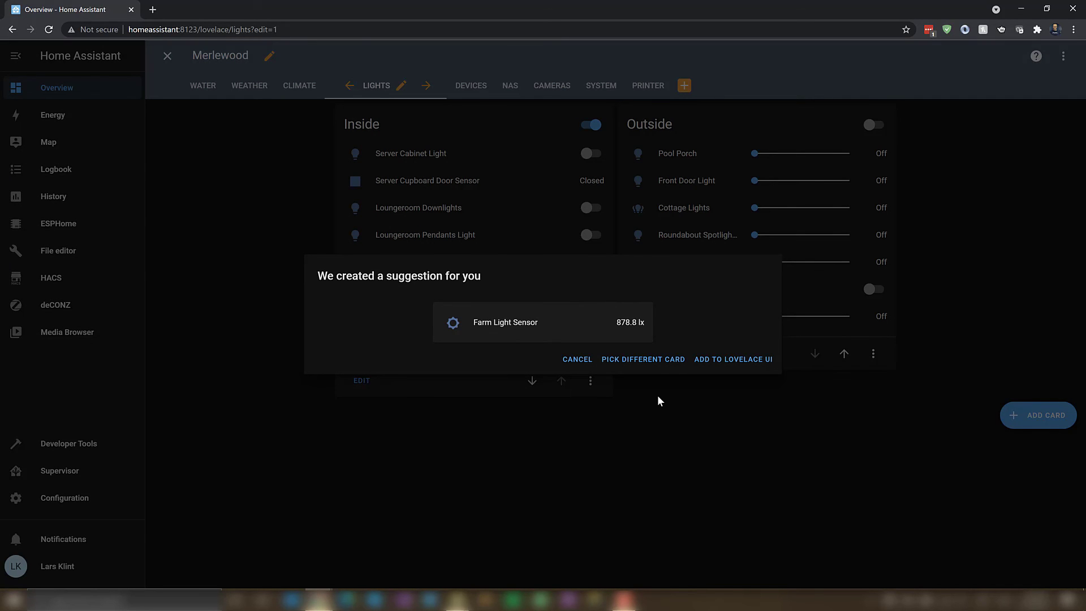
- Replace the suggested card with a History Graph titled 'Ambient Light' and save it
left_click(646, 360)
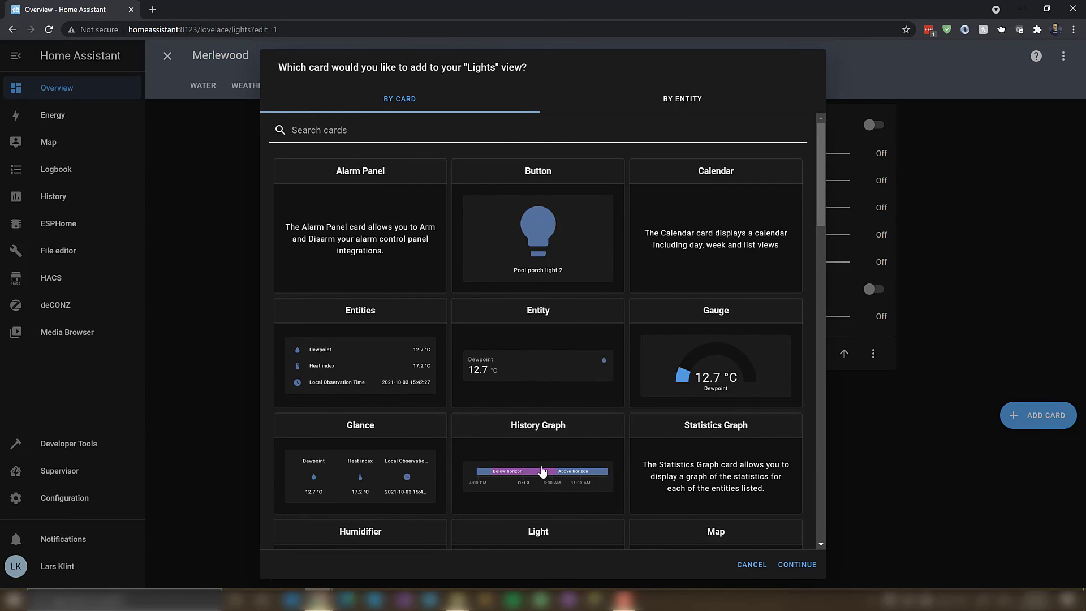
scroll(541, 471, "down", 2)
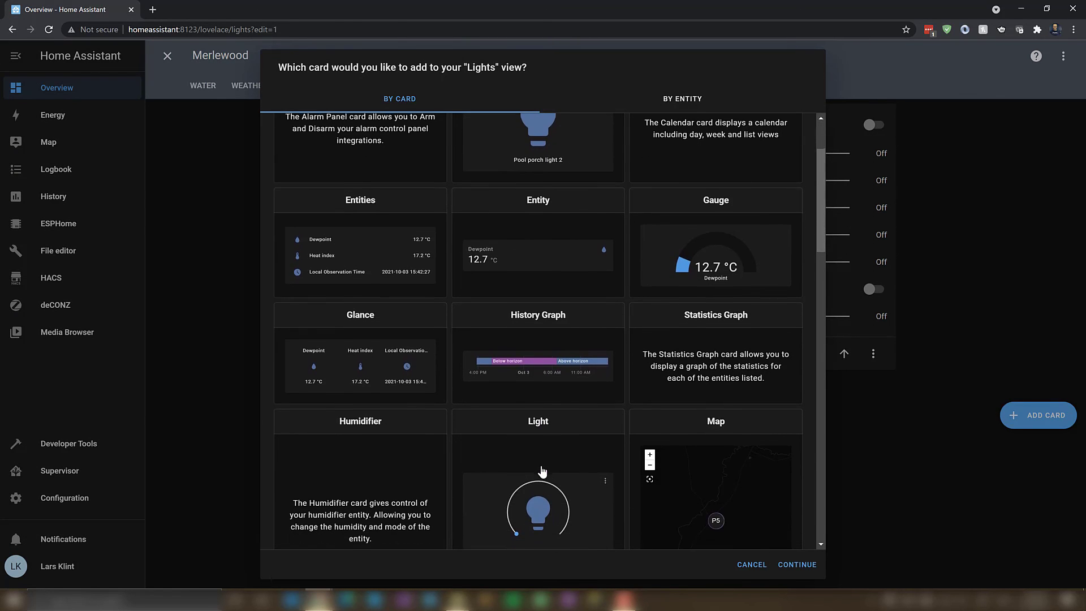
left_click(542, 345)
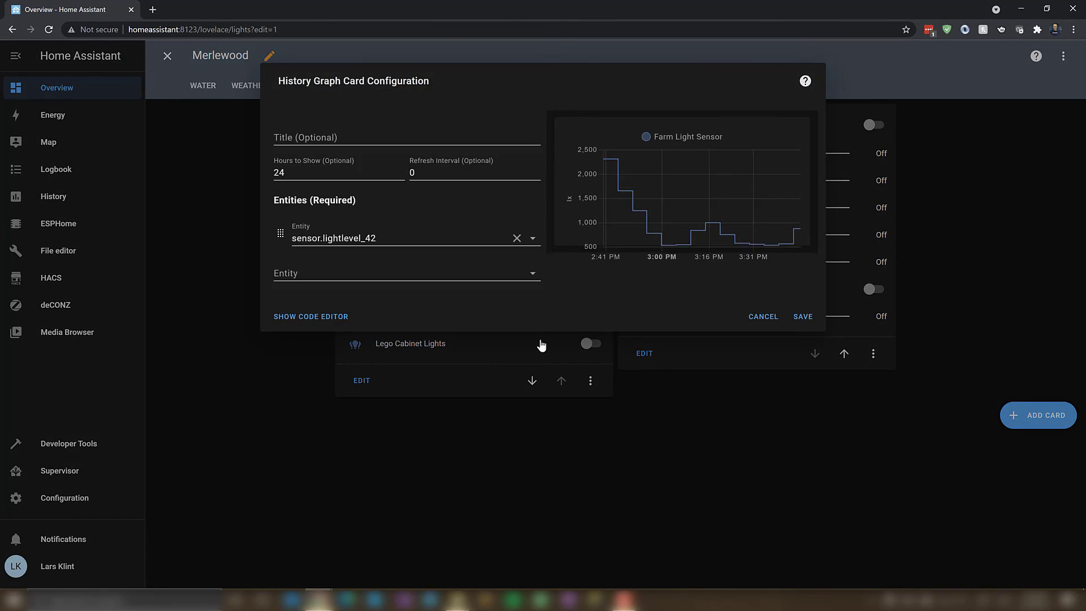
left_click(358, 137)
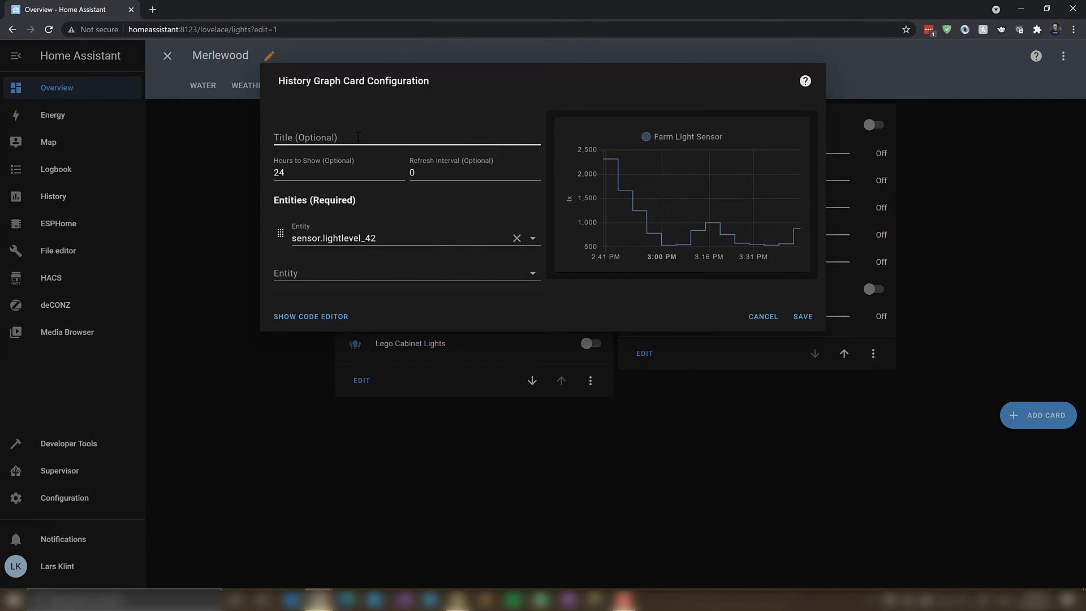
type("Ambient Light")
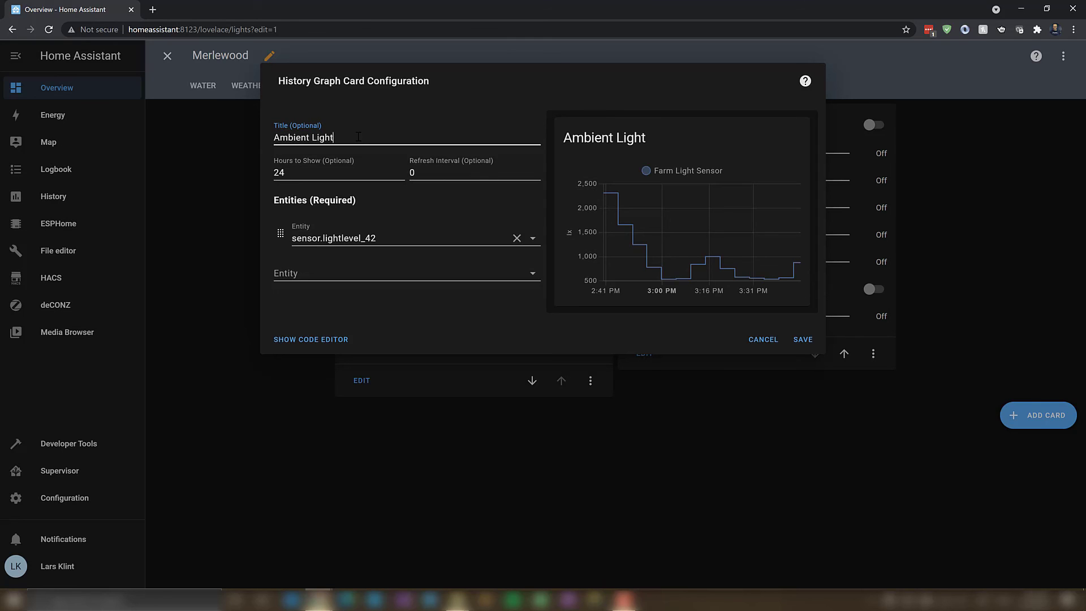
left_click(802, 340)
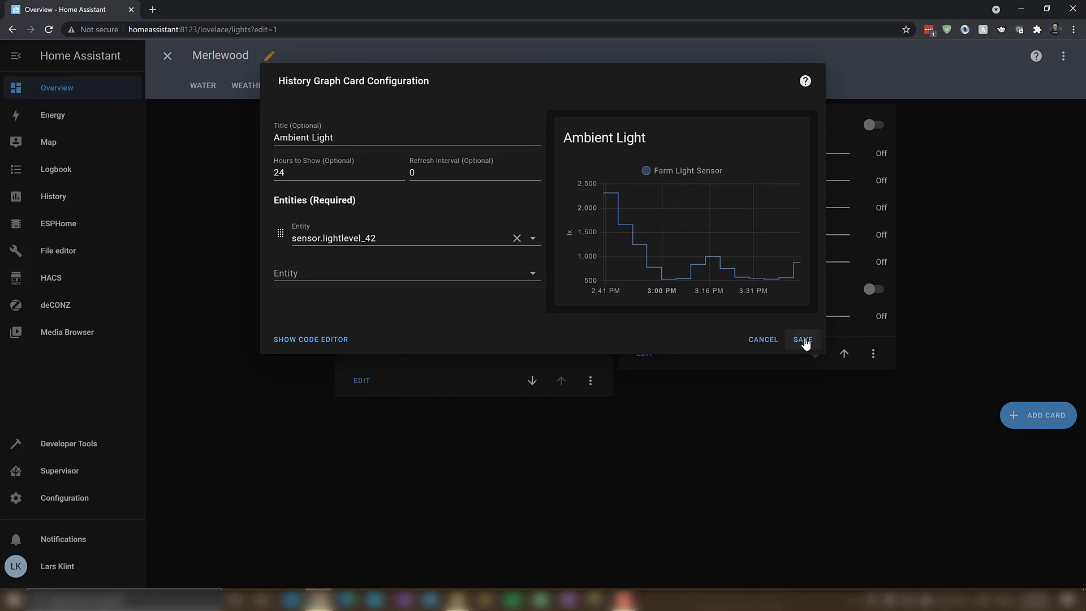